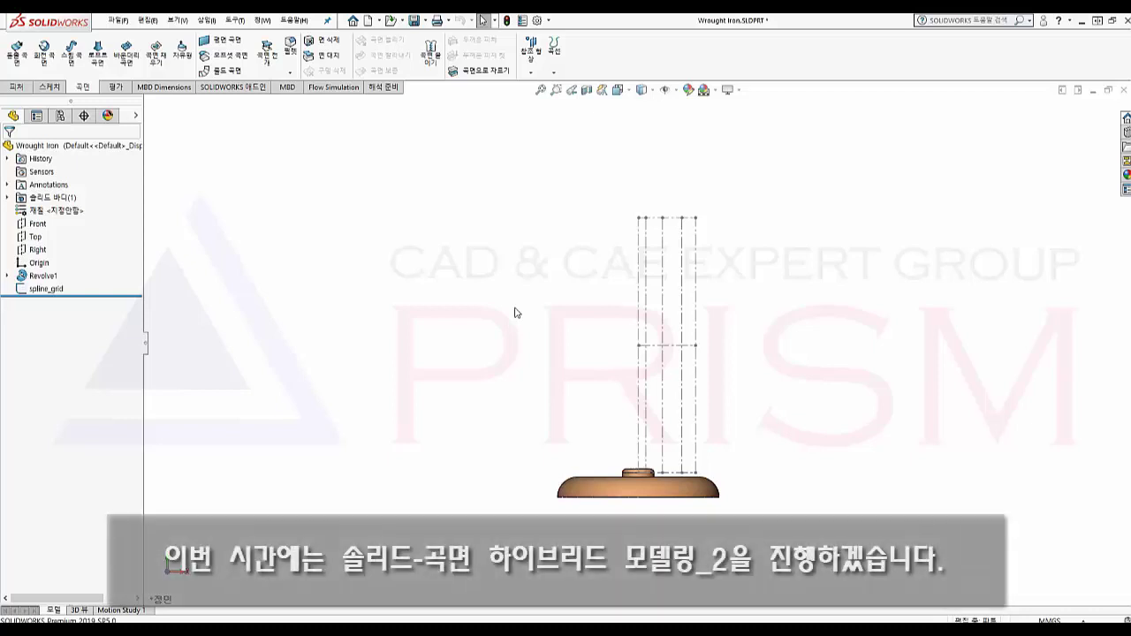
# Open the spline_grid sketch for editing.
pyautogui.rightClick(55, 292)
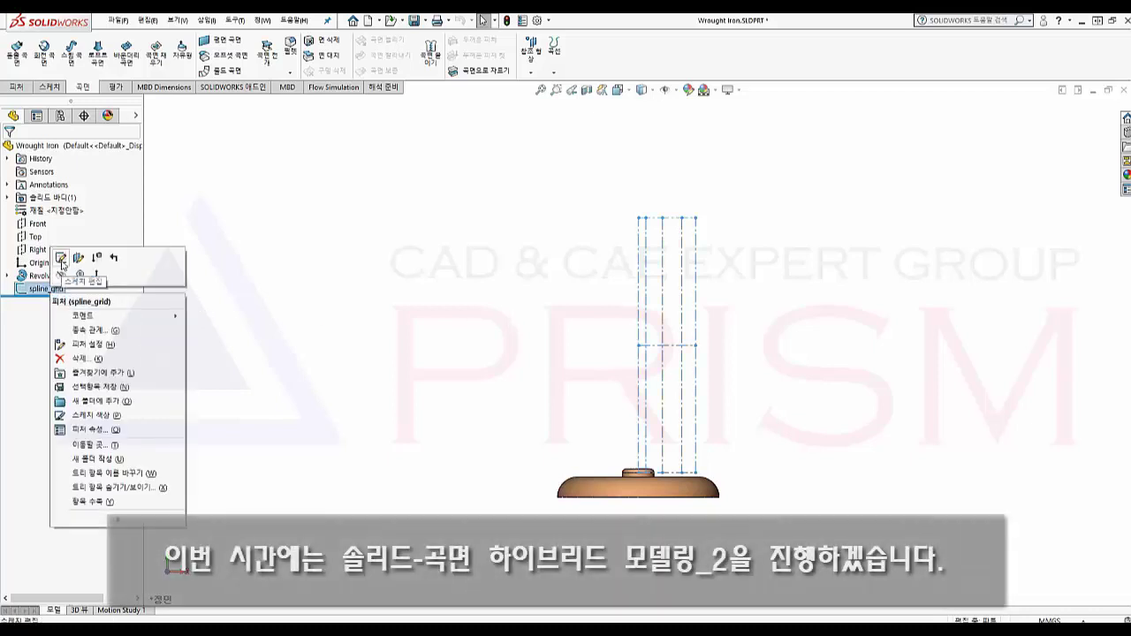
pyautogui.click(62, 263)
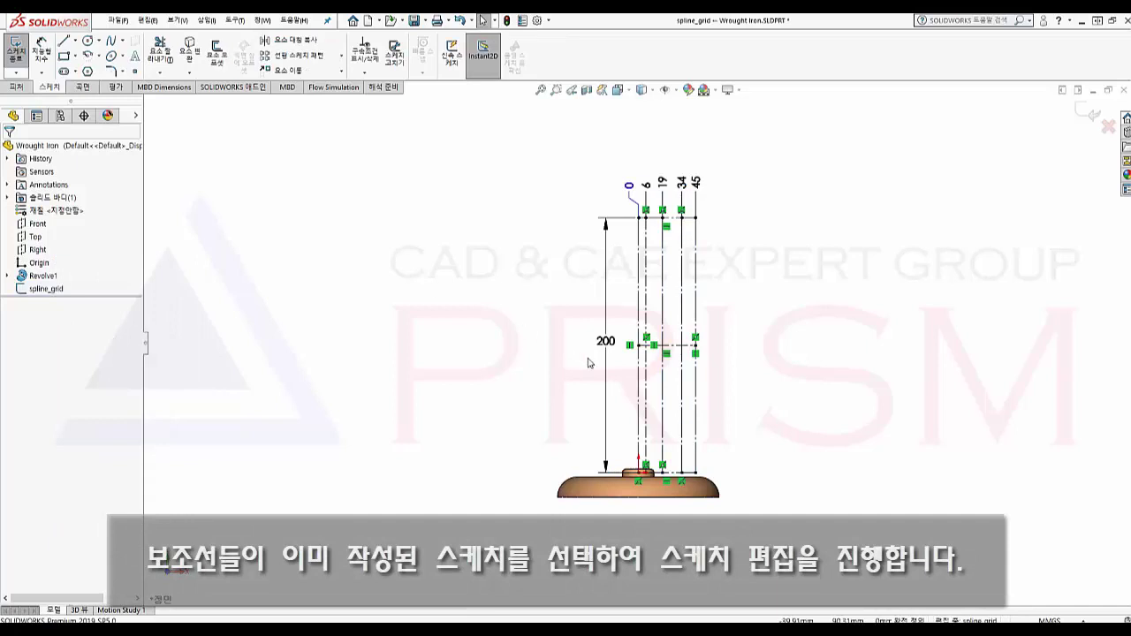
pyautogui.scroll(-1, 680, 459)
pyautogui.scroll(-2, 680, 459)
pyautogui.scroll(-2, 681, 459)
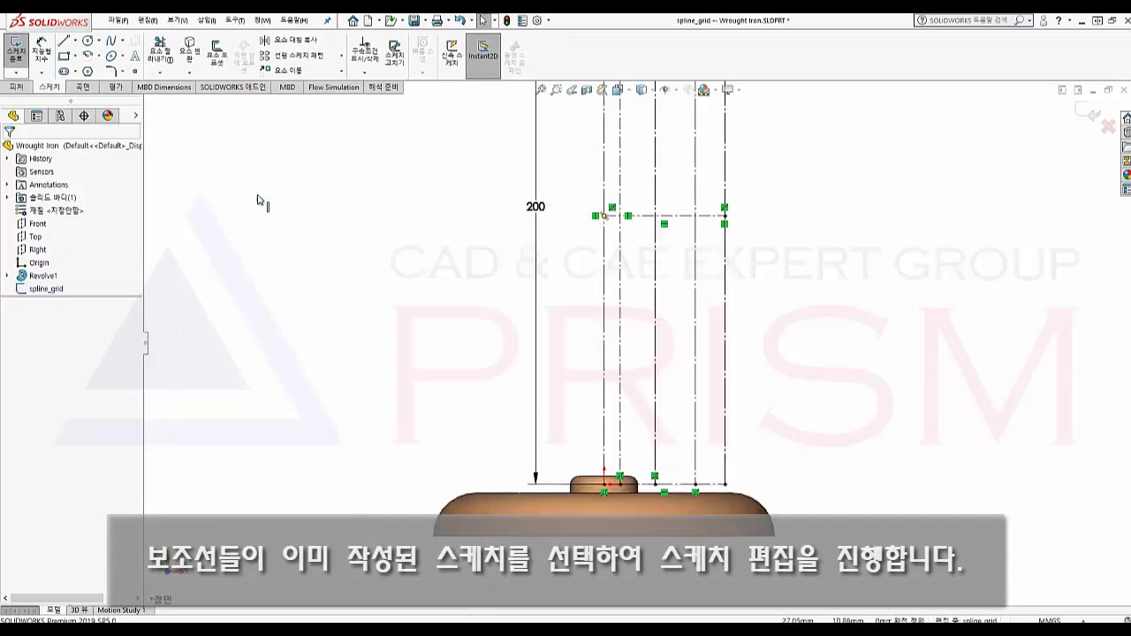
# Draw a spline from the base point through the 45, 34 and 19 guide lines to the 6 line's top.
pyautogui.click(110, 40)
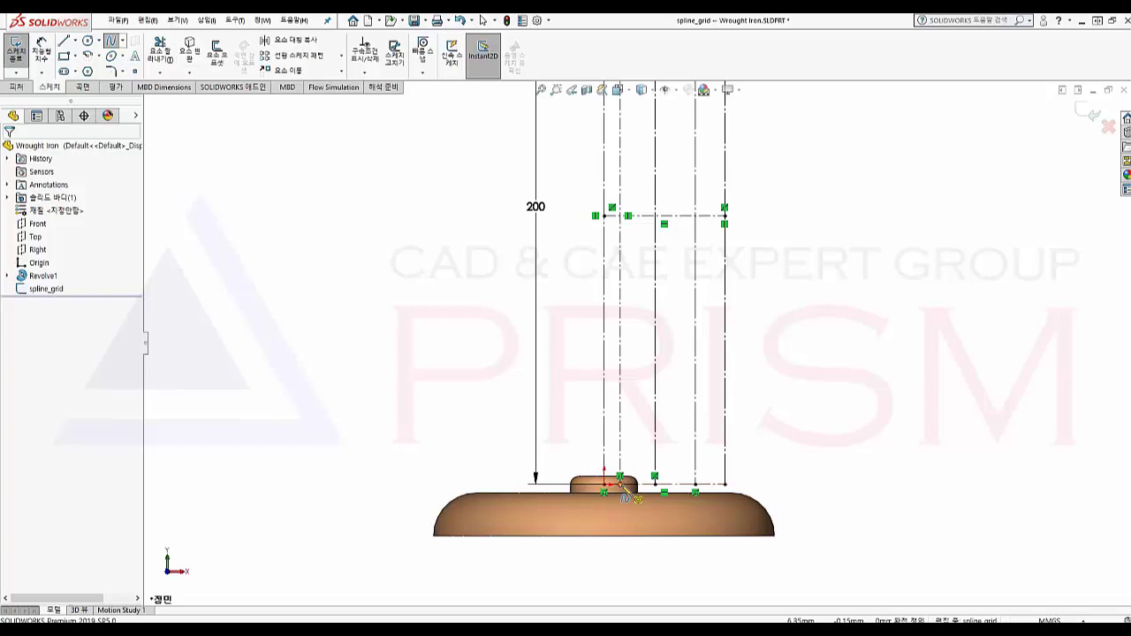
pyautogui.click(619, 477)
pyautogui.click(655, 381)
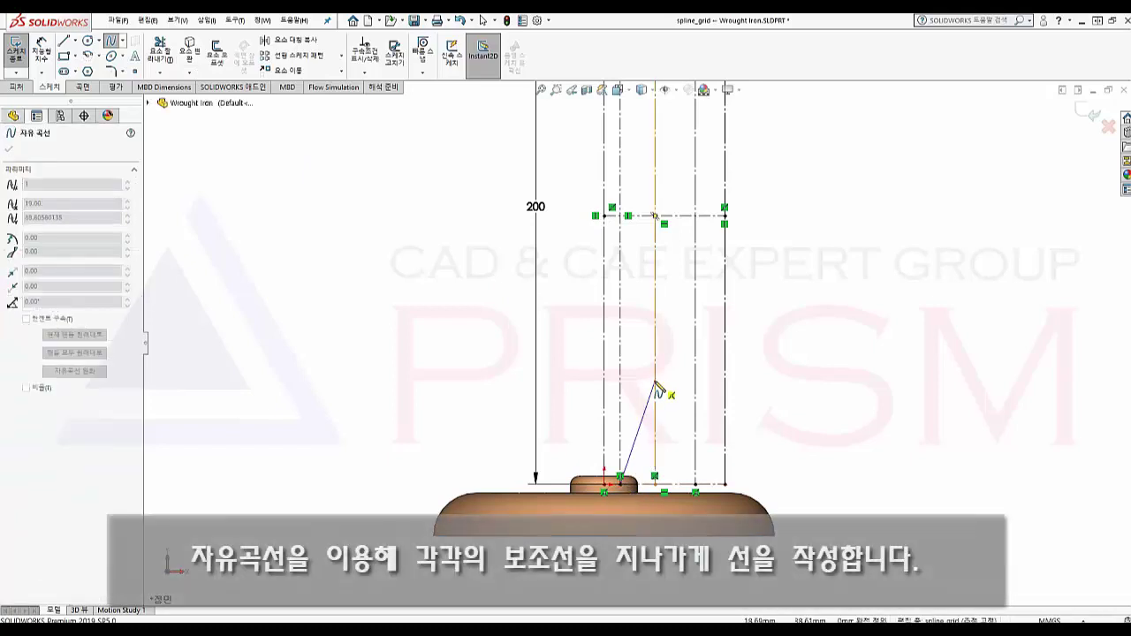
pyautogui.click(696, 305)
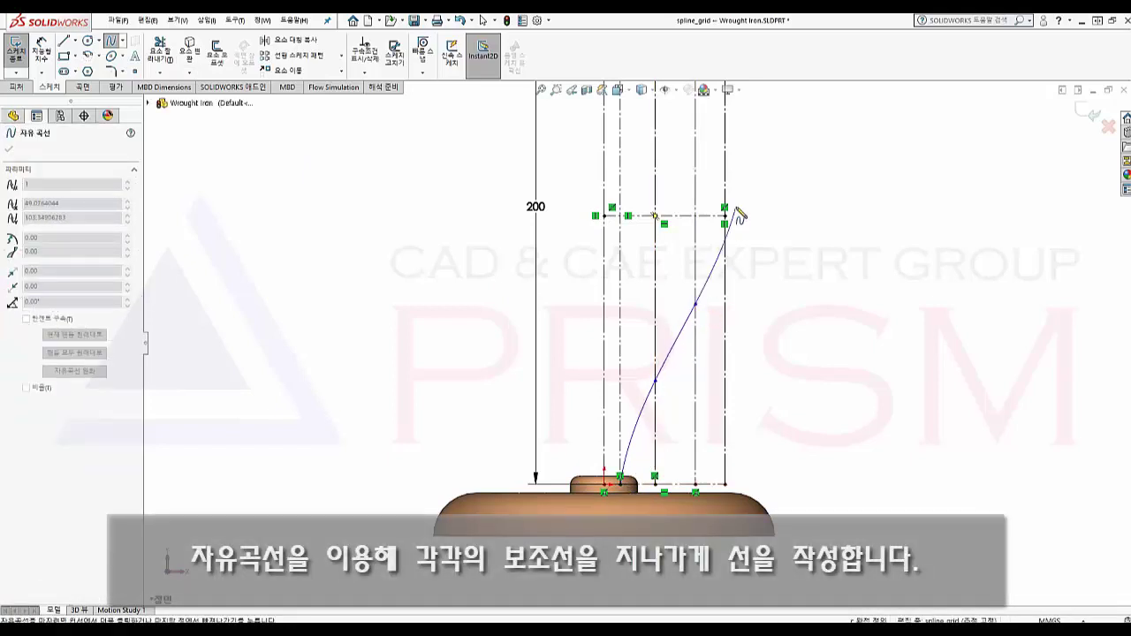
pyautogui.click(722, 206)
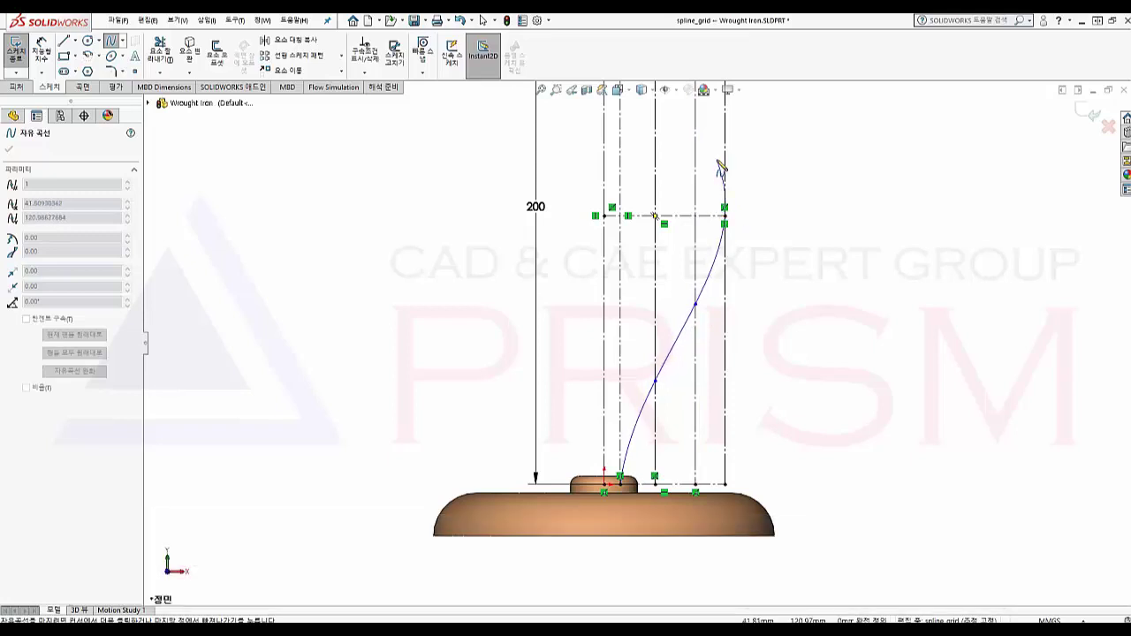
pyautogui.keyDown('ctrl'); pyautogui.moveTo(720, 194); pyautogui.dragTo(690, 397, button='middle'); pyautogui.keyUp('ctrl')
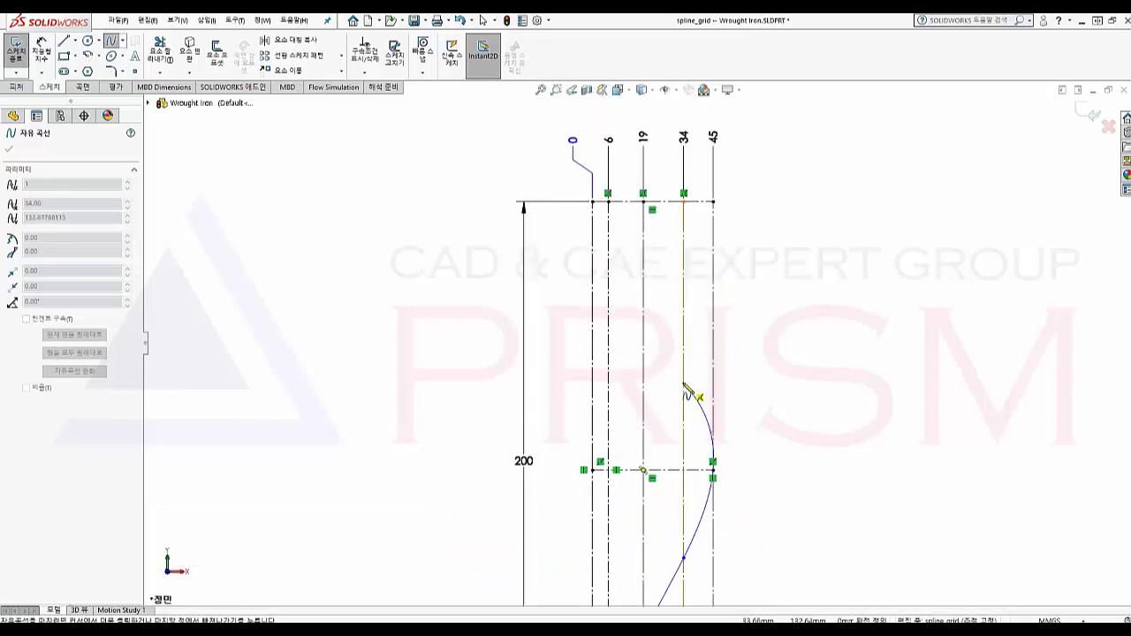
pyautogui.click(683, 382)
pyautogui.doubleClick(643, 309)
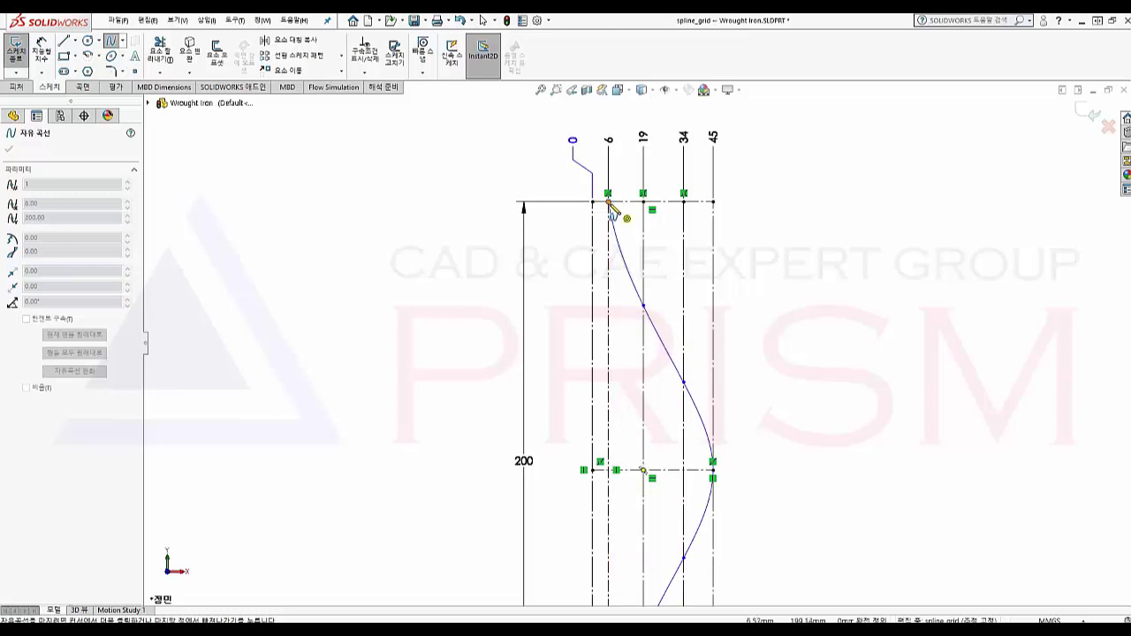
pyautogui.doubleClick(609, 205)
pyautogui.press('Escape')
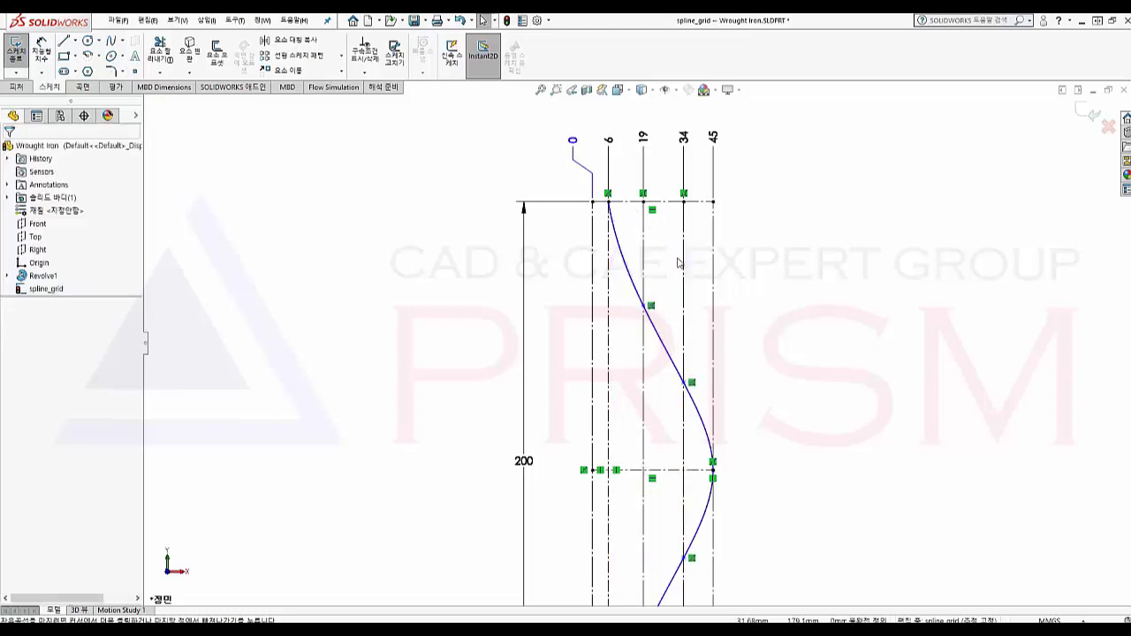
# Make the spline tangent to the 45 guide line.
pyautogui.click(712, 452)
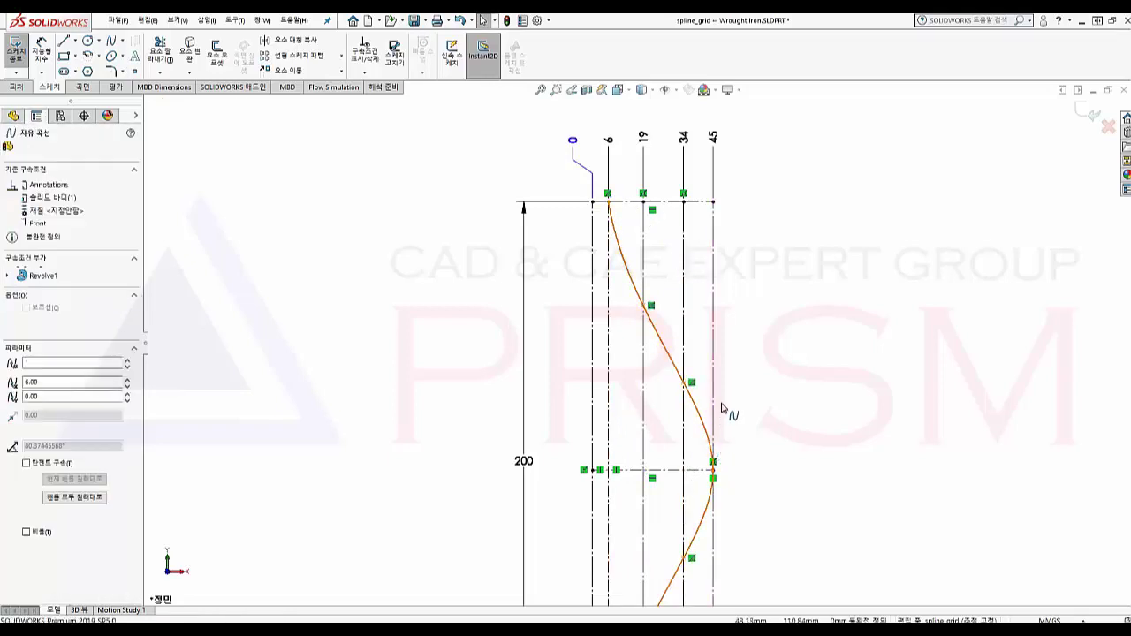
pyautogui.keyDown('ctrl'); pyautogui.click(714, 386); pyautogui.keyUp('ctrl')
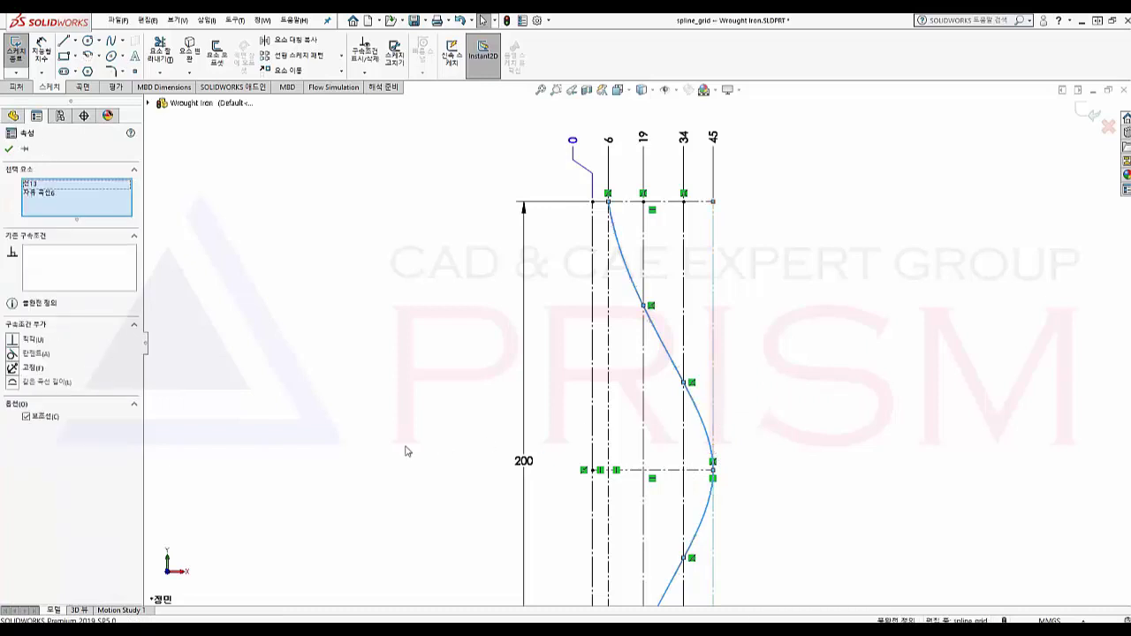
pyautogui.click(13, 354)
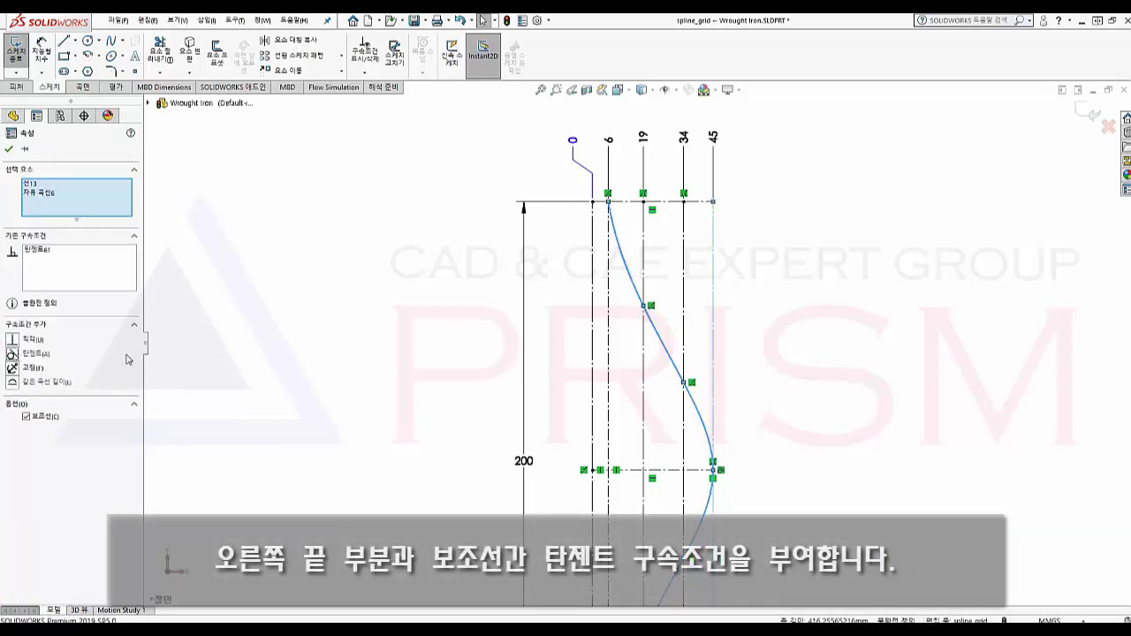
# Make the 34-line point pair and the upper/lower point pair symmetric about the horizontal centreline.
pyautogui.click(483, 372)
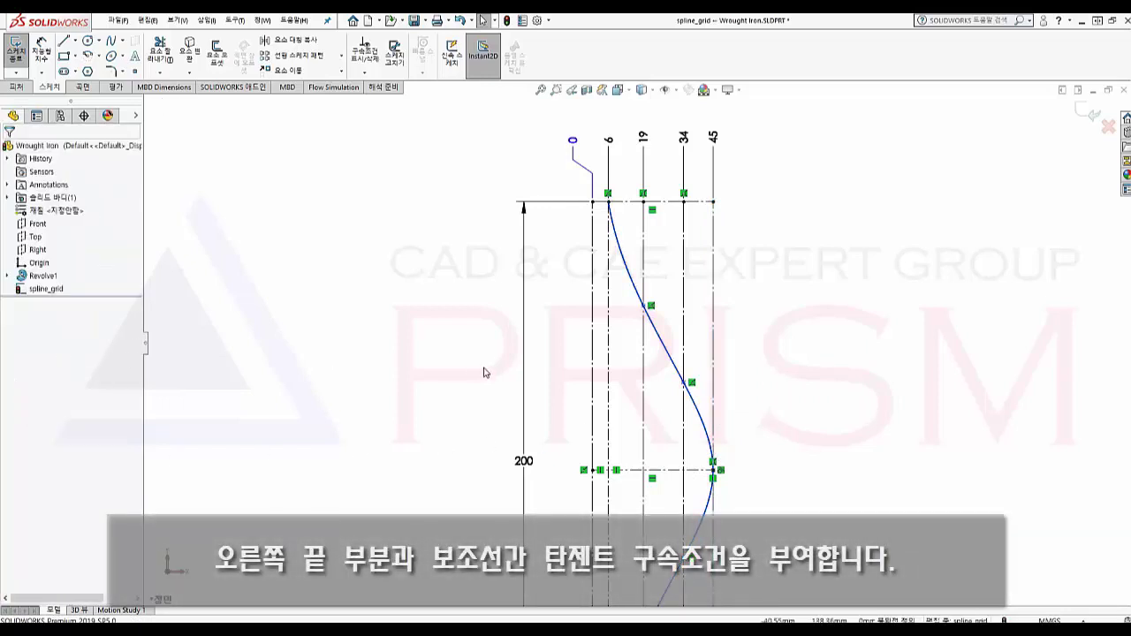
pyautogui.click(684, 383)
pyautogui.keyDown('ctrl'); pyautogui.click(685, 560); pyautogui.keyUp('ctrl')
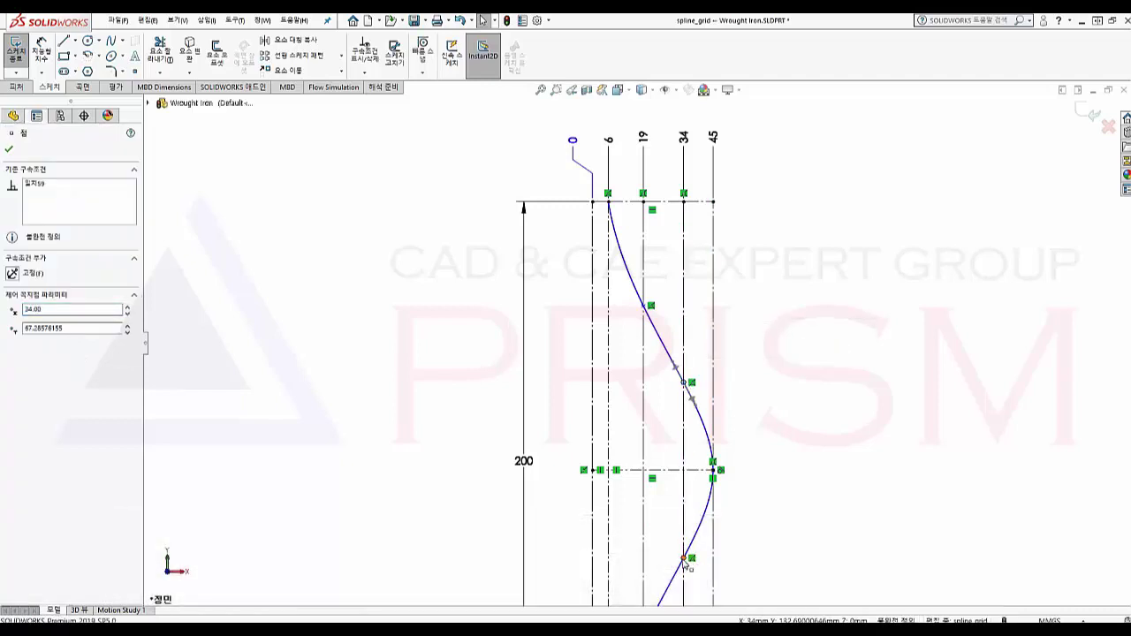
pyautogui.keyDown('ctrl'); pyautogui.click(662, 471); pyautogui.keyUp('ctrl')
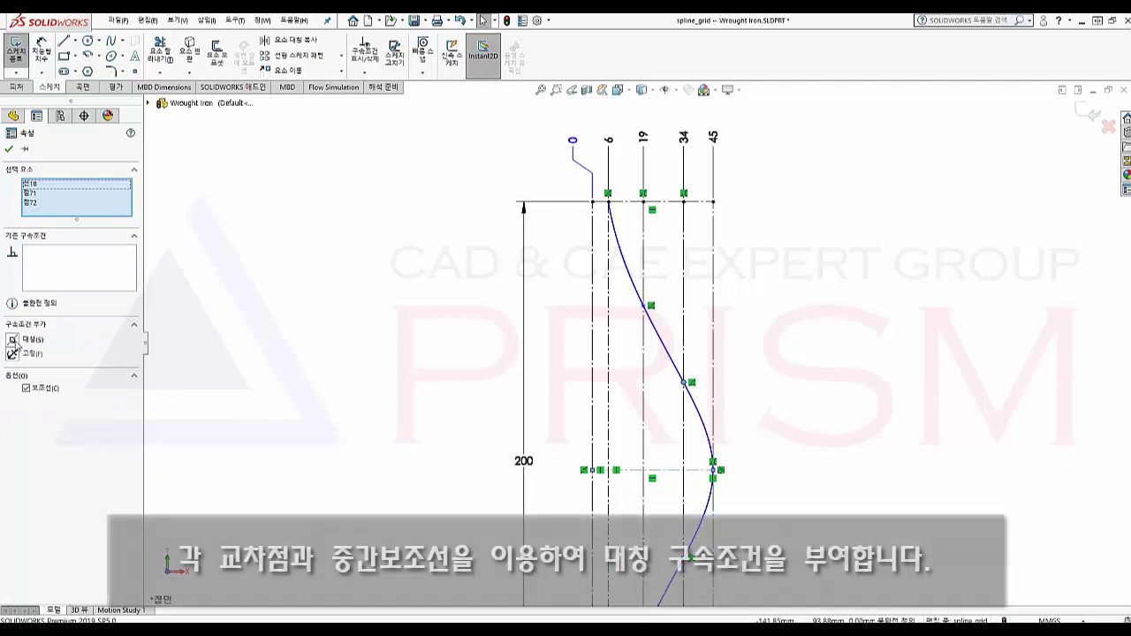
pyautogui.click(13, 340)
pyautogui.keyDown('ctrl'); pyautogui.moveTo(418, 444); pyautogui.dragTo(371, 306, button='middle'); pyautogui.keyUp('ctrl')
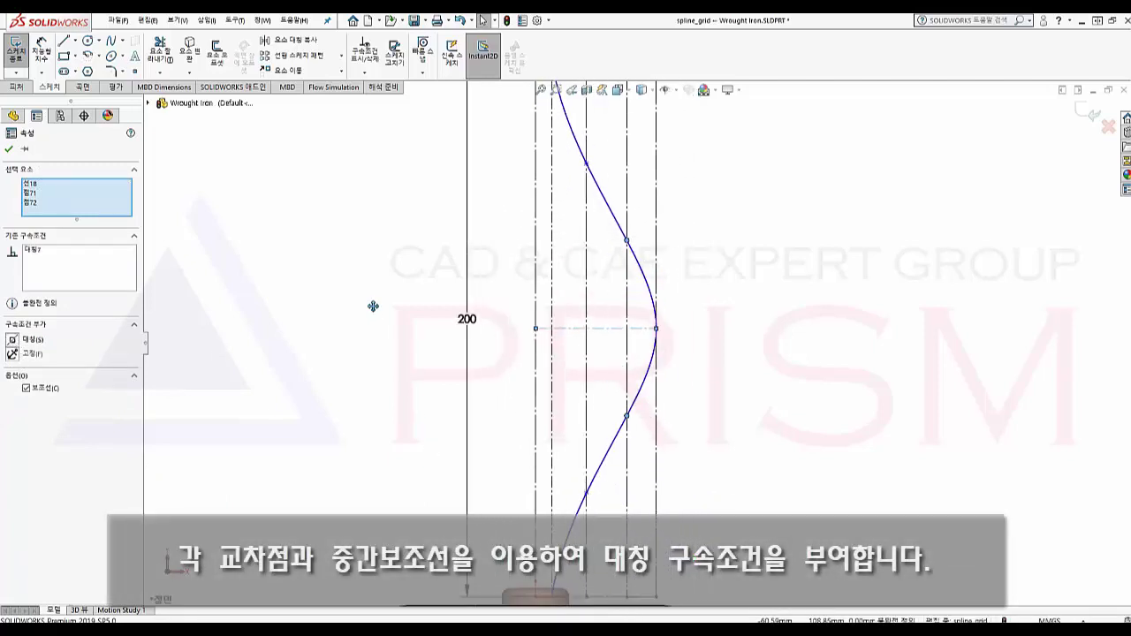
pyautogui.click(586, 165)
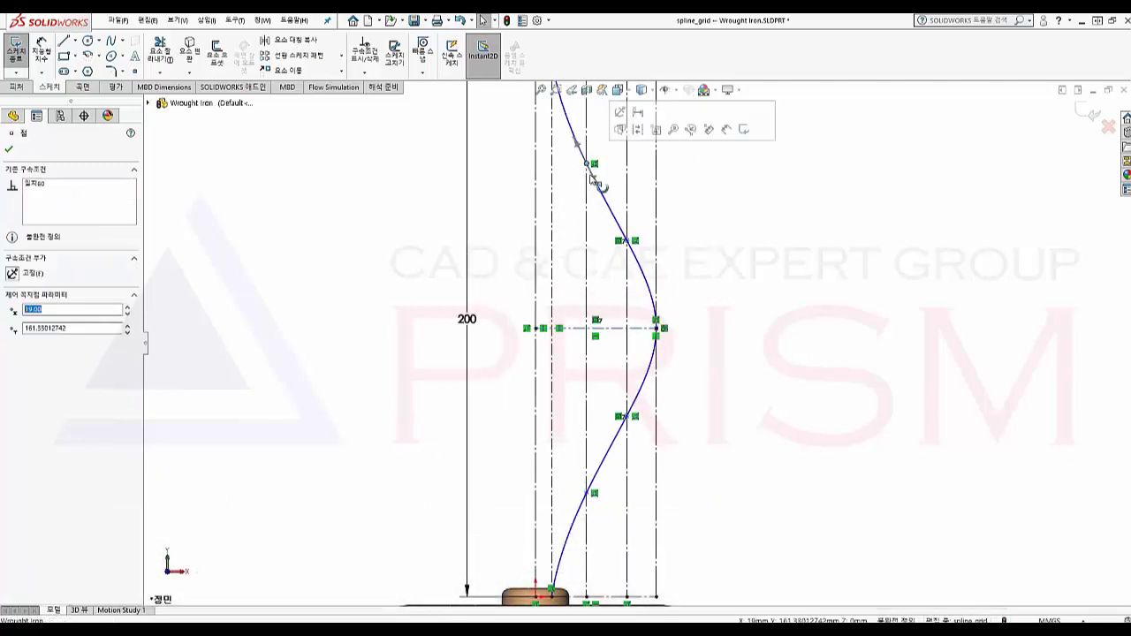
pyautogui.keyDown('ctrl'); pyautogui.click(586, 493); pyautogui.keyUp('ctrl')
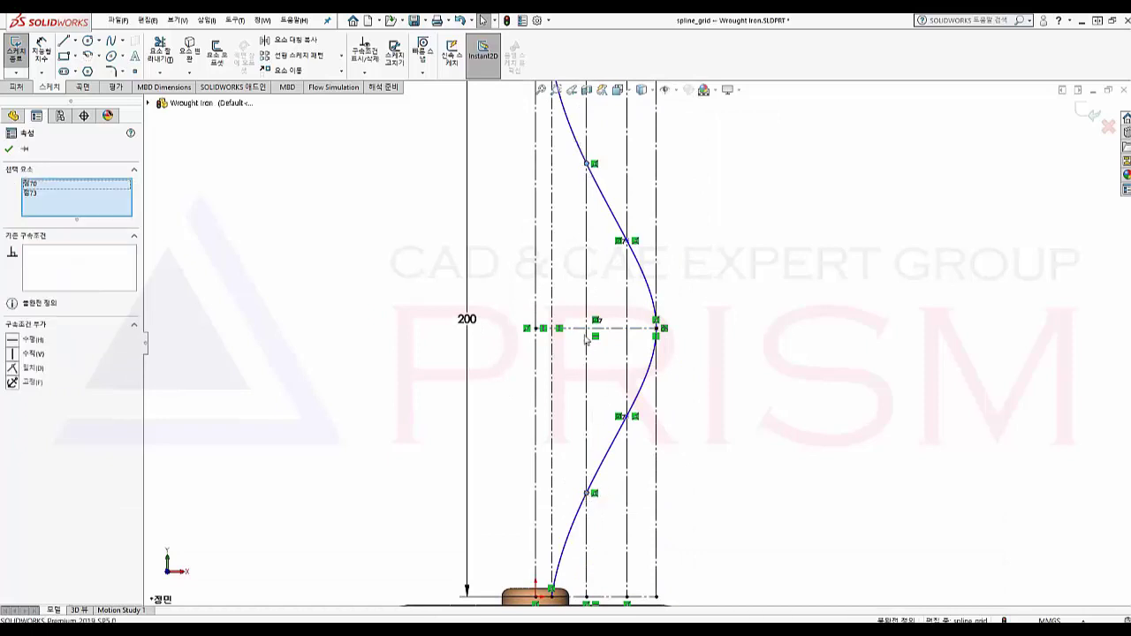
pyautogui.keyDown('ctrl'); pyautogui.click(578, 329); pyautogui.keyUp('ctrl')
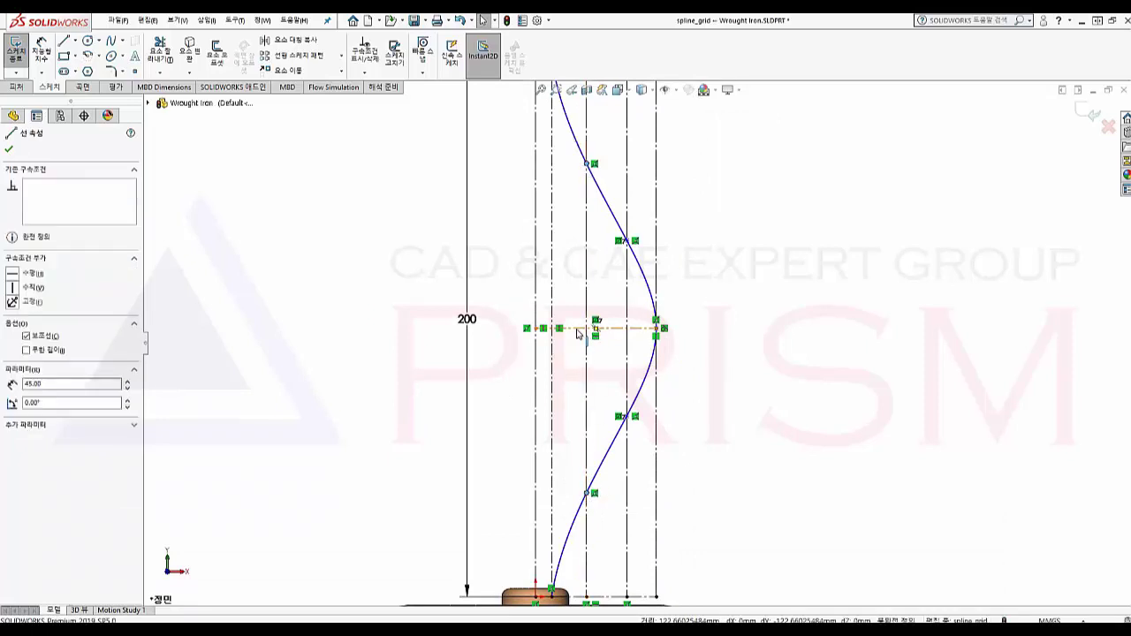
# Confirm the second symmetric relation and add vertical ordinate dimensions to the middle and upper spline points.
pyautogui.click(376, 325)
pyautogui.click(41, 72)
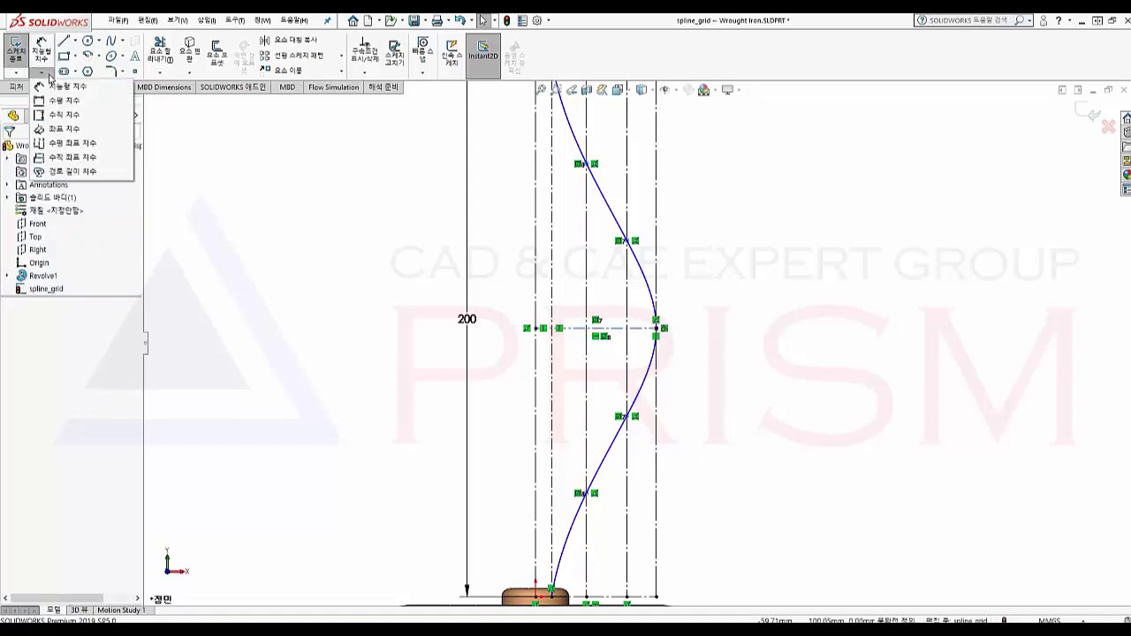
pyautogui.click(102, 162)
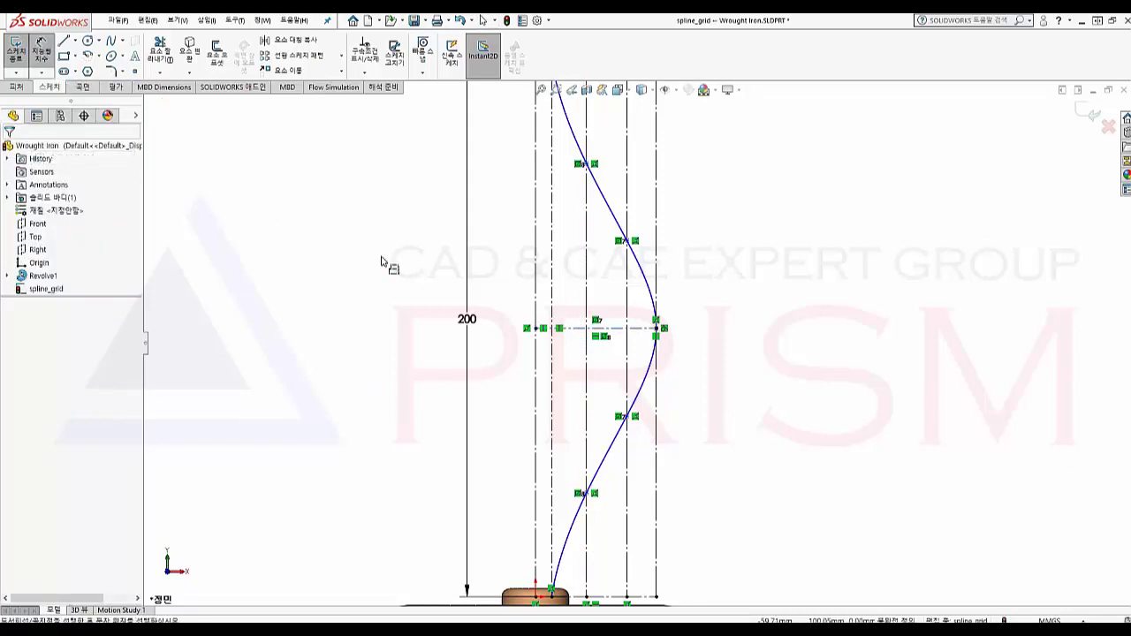
pyautogui.click(659, 328)
pyautogui.click(773, 328)
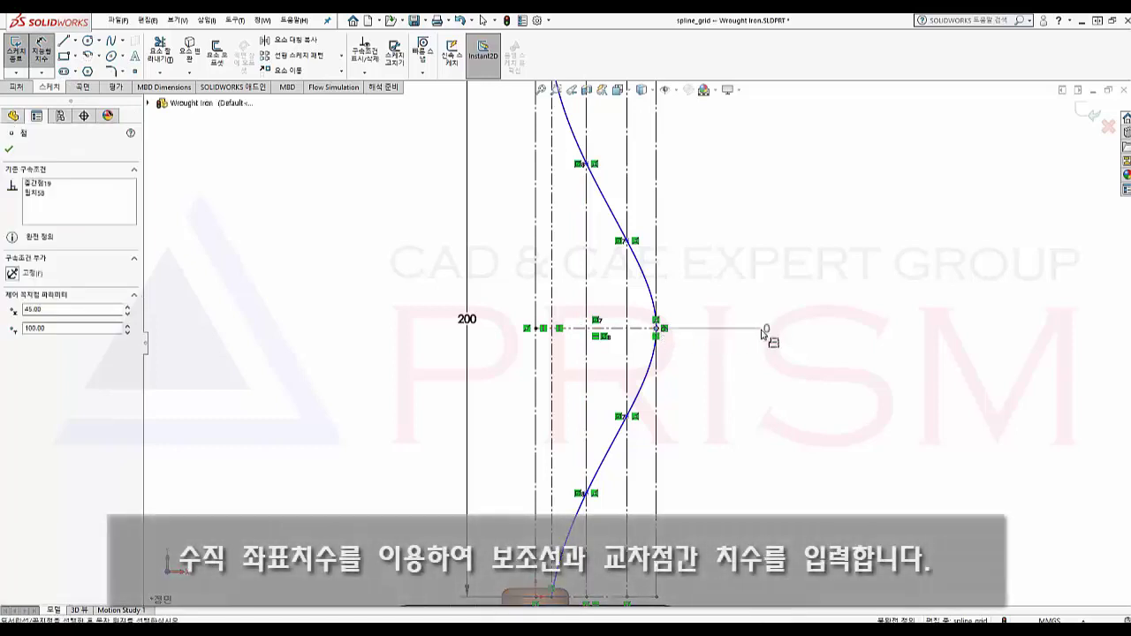
pyautogui.click(635, 240)
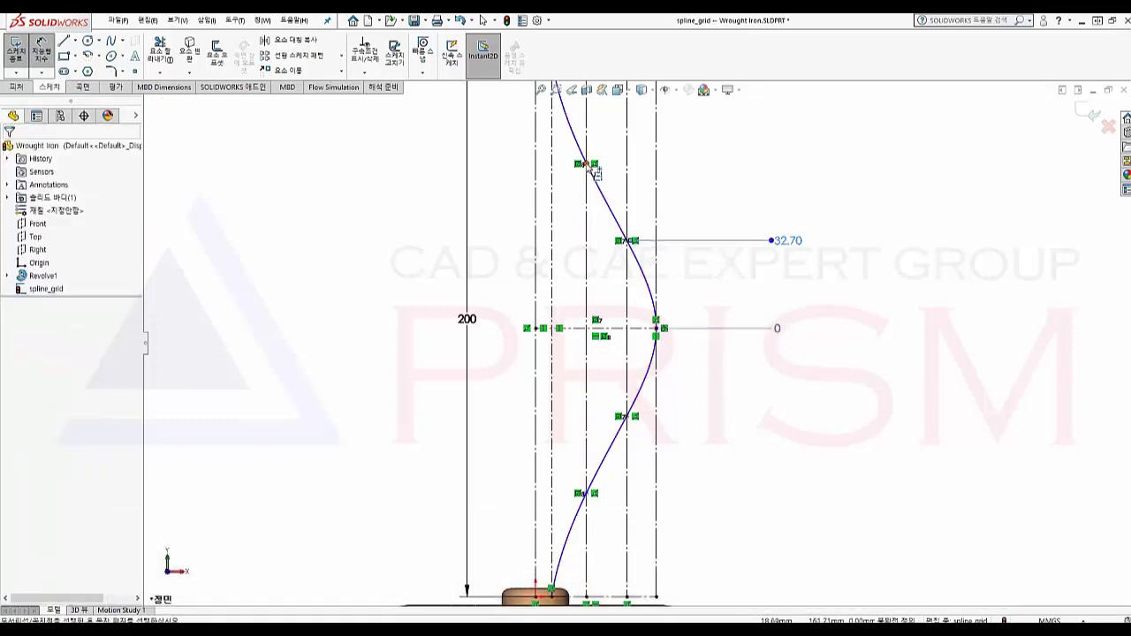
pyautogui.click(585, 163)
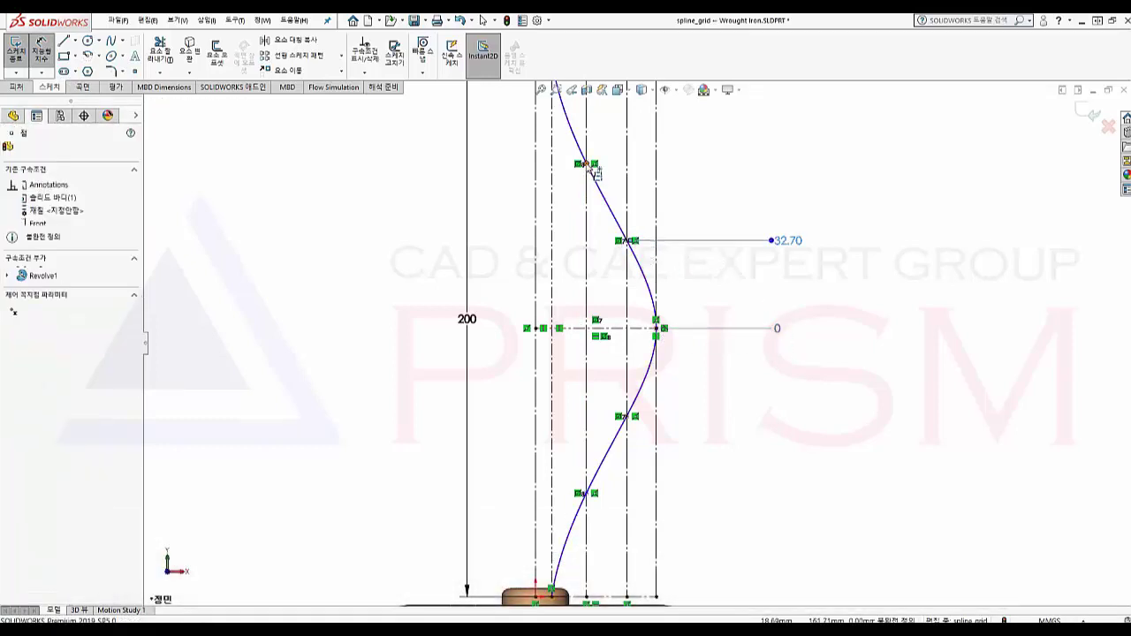
pyautogui.press('Escape')
# Change the 32.70 ordinate dimension to 32 and the 61.33 one to 54.
pyautogui.click(797, 247)
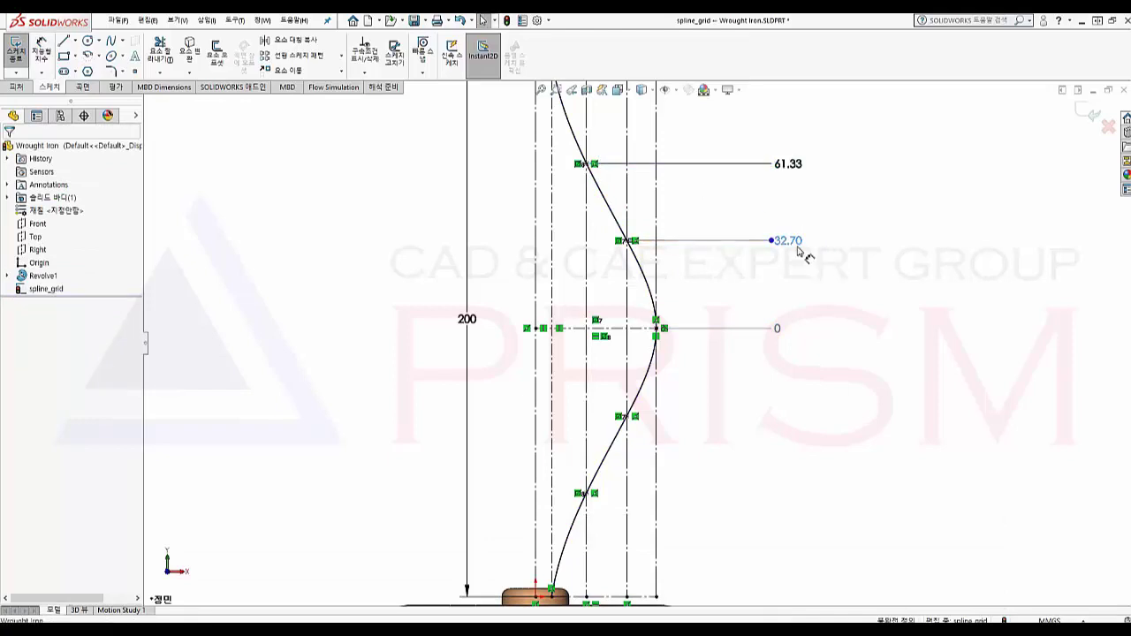
pyautogui.doubleClick(796, 245)
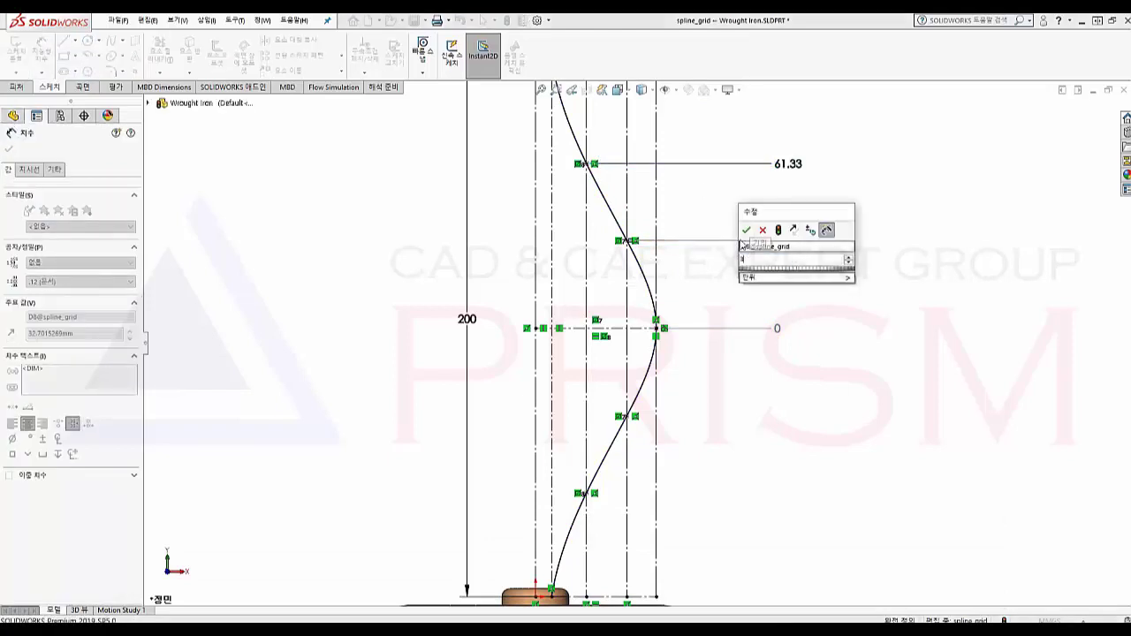
pyautogui.write('330')
pyautogui.press('BackSpace')
pyautogui.press('BackSpace')
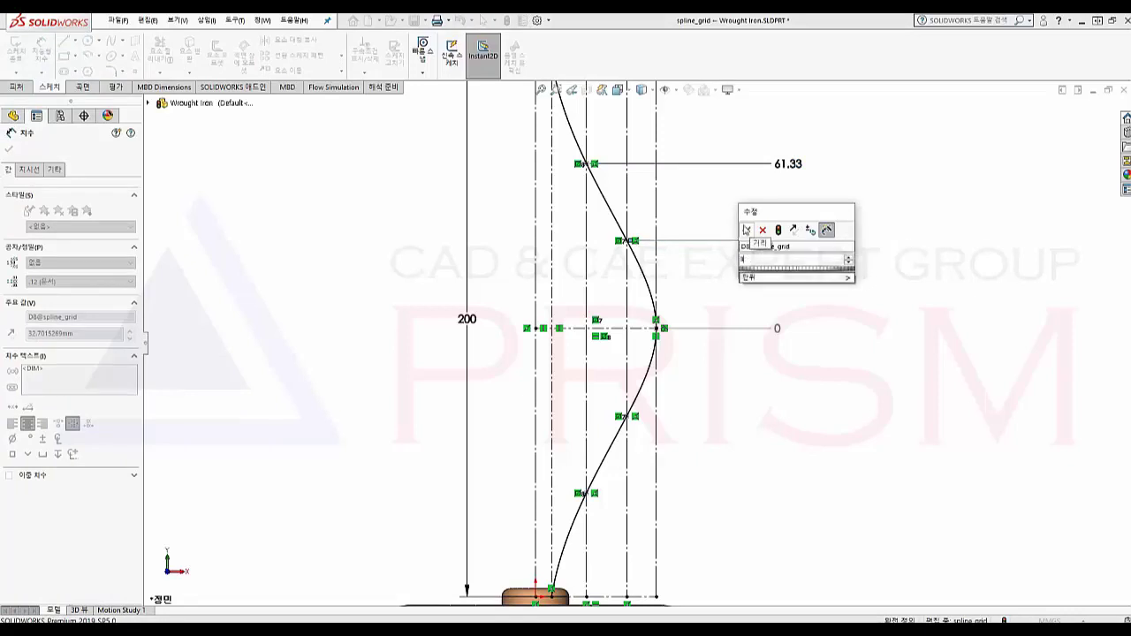
pyautogui.click(746, 230)
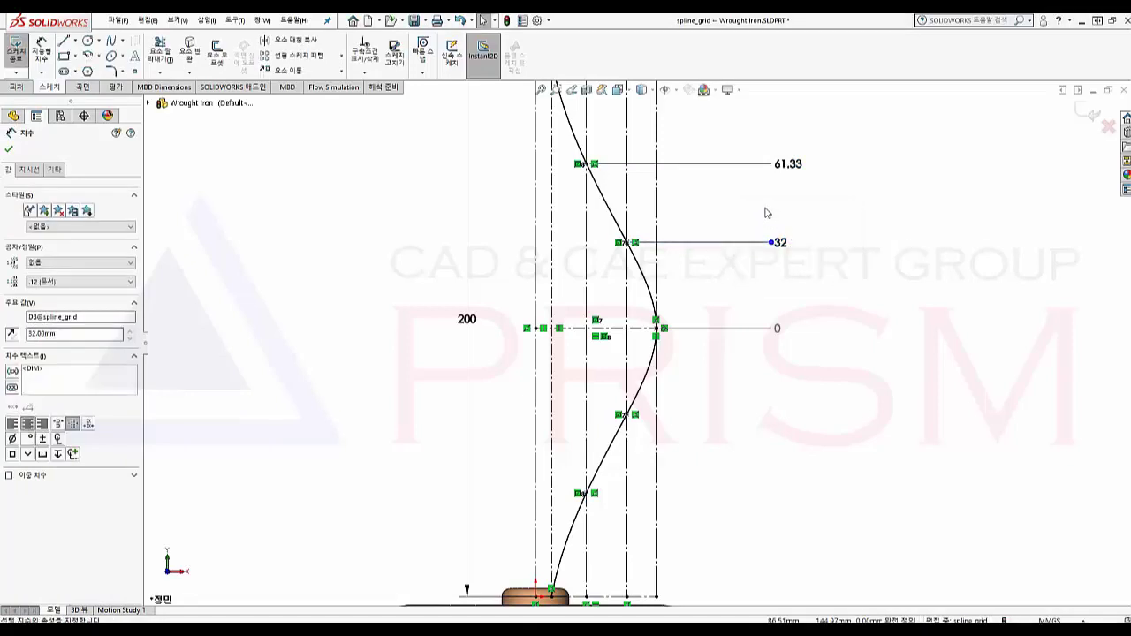
pyautogui.keyDown('ctrl'); pyautogui.moveTo(765, 212); pyautogui.dragTo(746, 284, button='middle'); pyautogui.keyUp('ctrl')
pyautogui.click(774, 237)
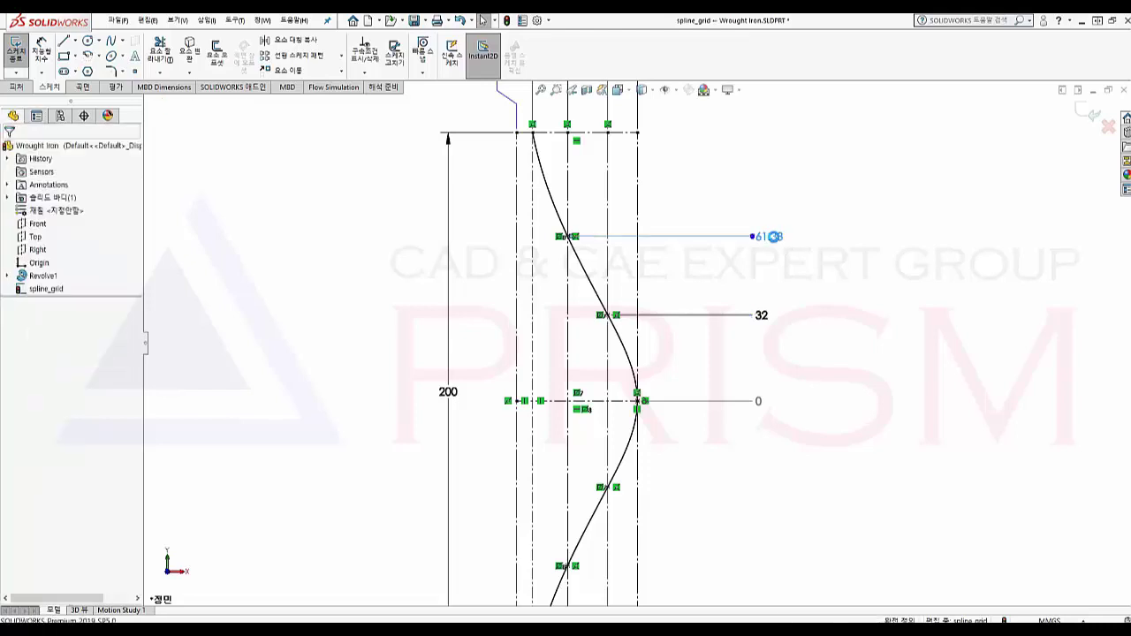
pyautogui.doubleClick(773, 237)
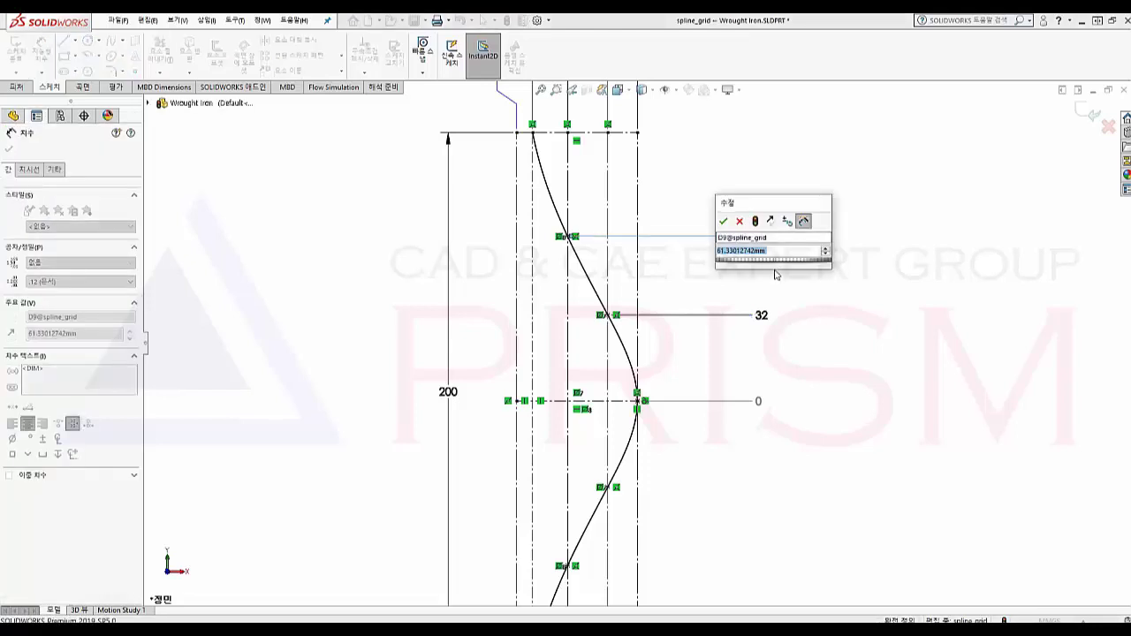
pyautogui.write('54')
pyautogui.press('Return')
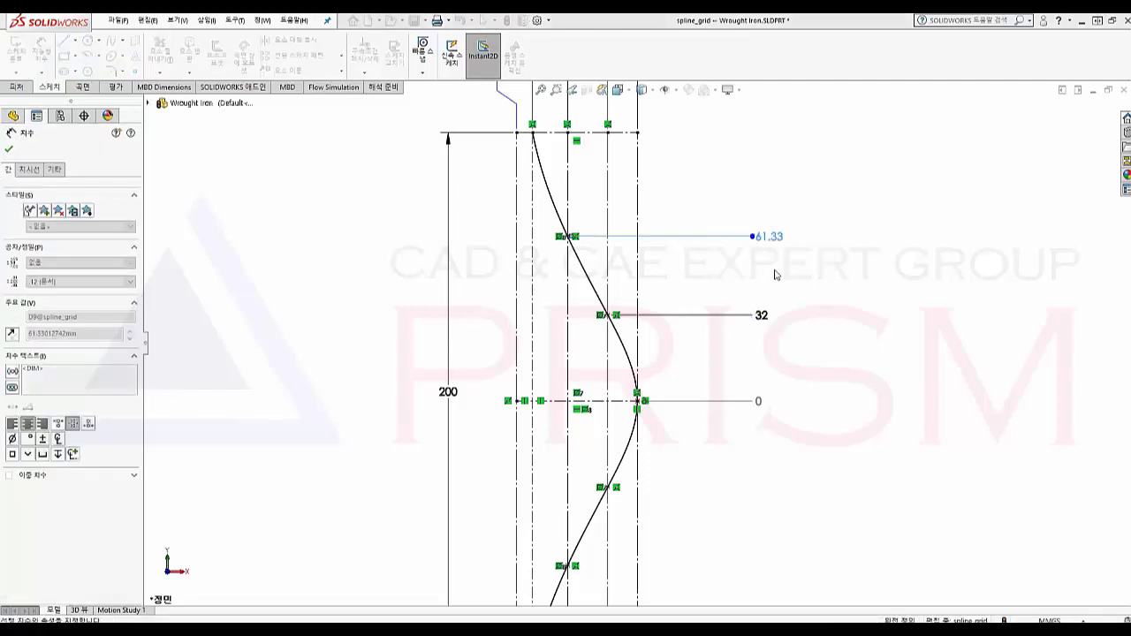
pyautogui.press('Escape')
# Add Vertical relations at the spline's top and bottom endpoints.
pyautogui.click(541, 210)
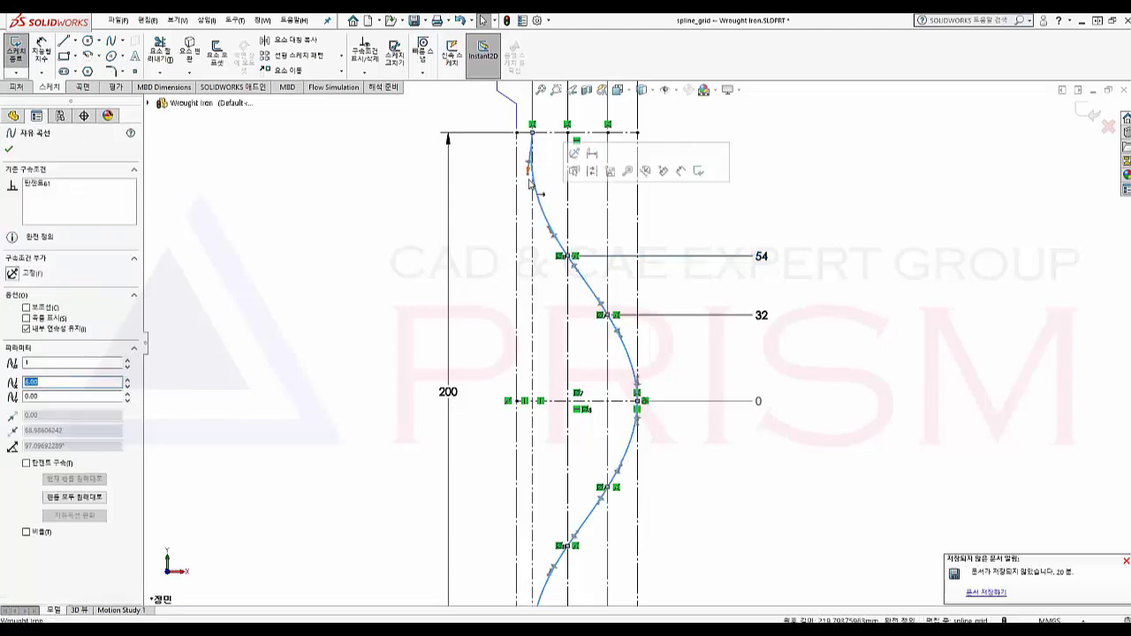
pyautogui.click(528, 164)
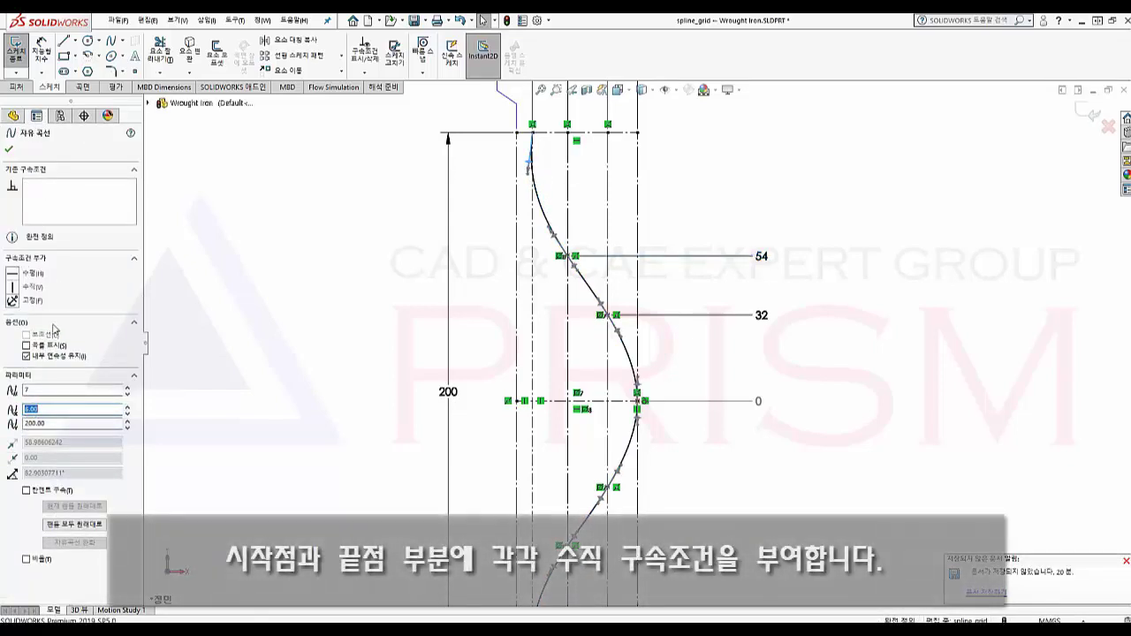
pyautogui.click(12, 287)
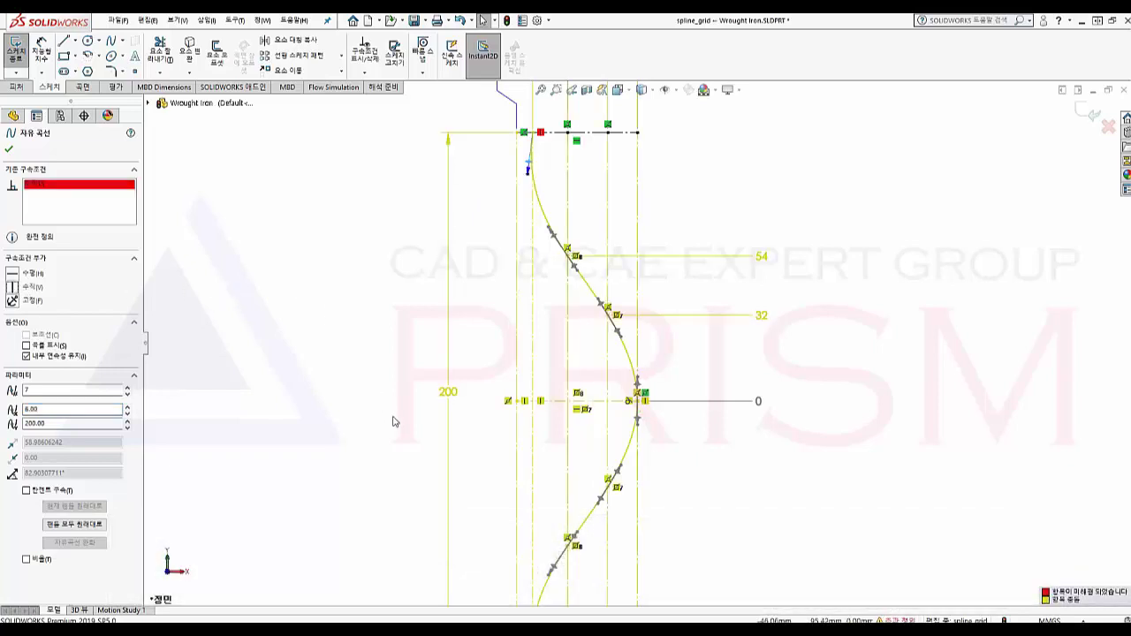
pyautogui.keyDown('ctrl'); pyautogui.moveTo(379, 349); pyautogui.dragTo(367, 316, button='middle'); pyautogui.keyUp('ctrl')
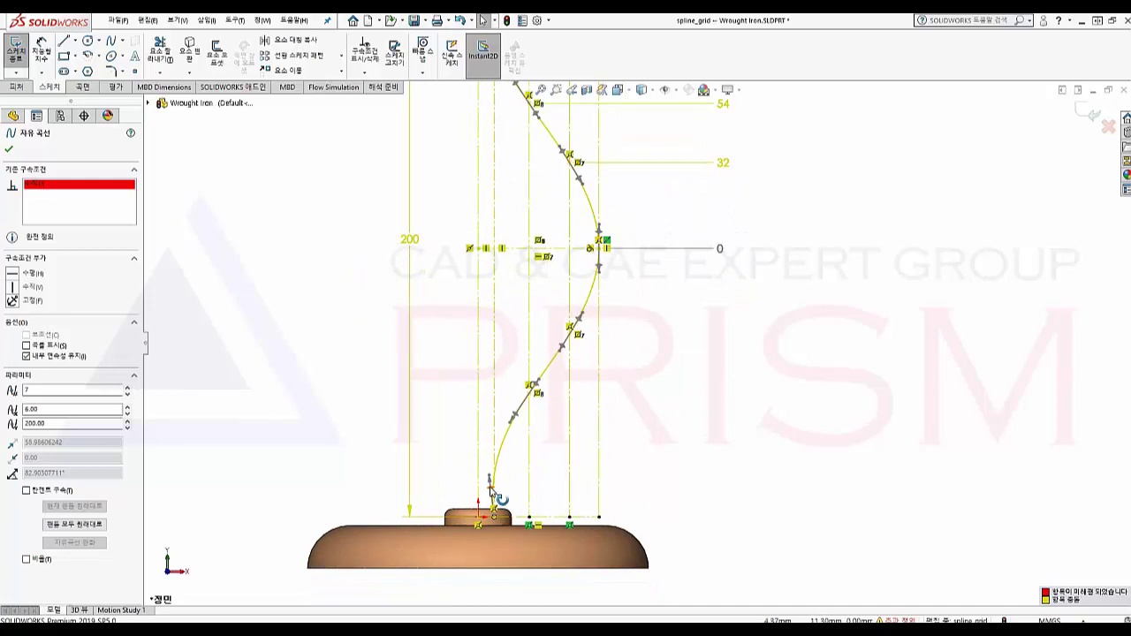
pyautogui.click(495, 491)
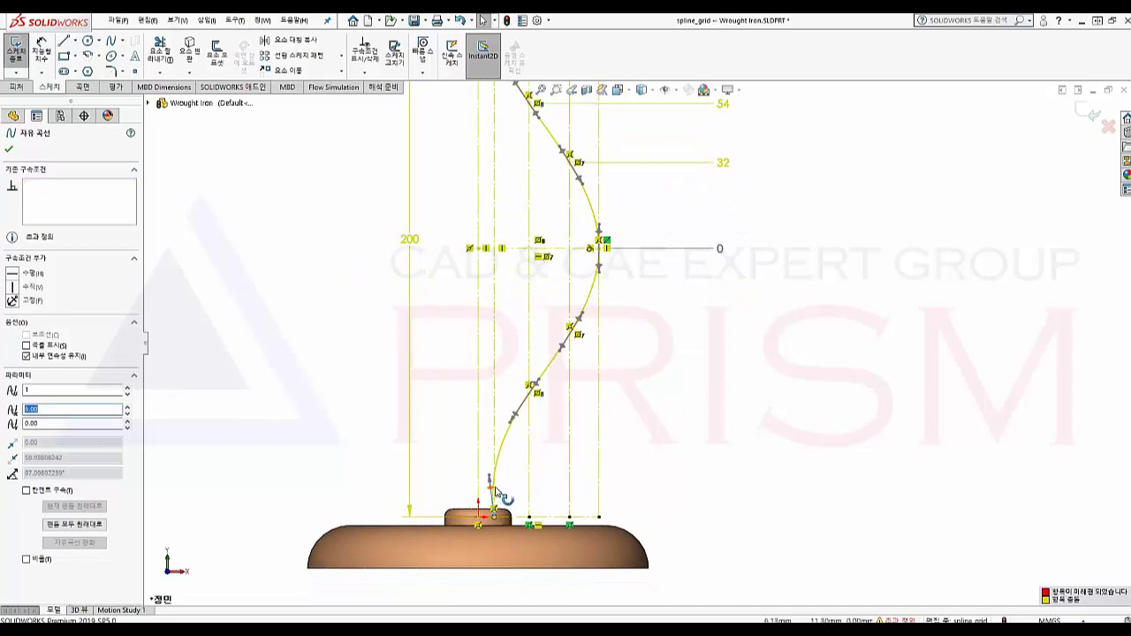
pyautogui.click(327, 302)
# Zoom out to show the whole spline and base, then exit the spline_grid sketch.
pyautogui.keyDown('ctrl'); pyautogui.moveTo(356, 259); pyautogui.dragTo(350, 309, button='middle'); pyautogui.keyUp('ctrl')
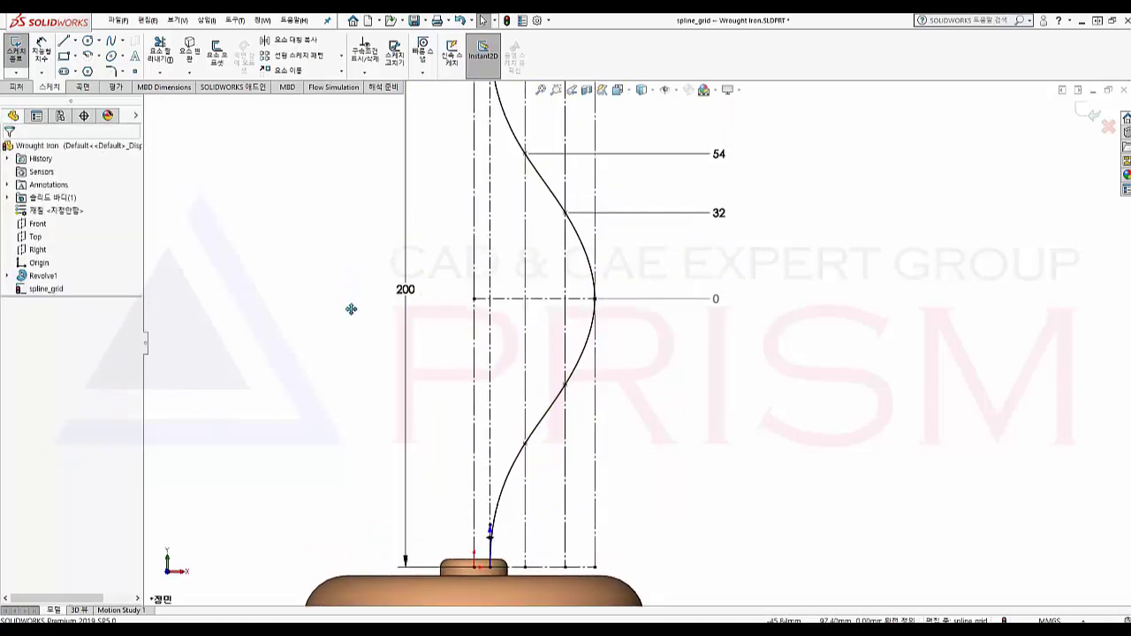
pyautogui.scroll(2, 359, 323)
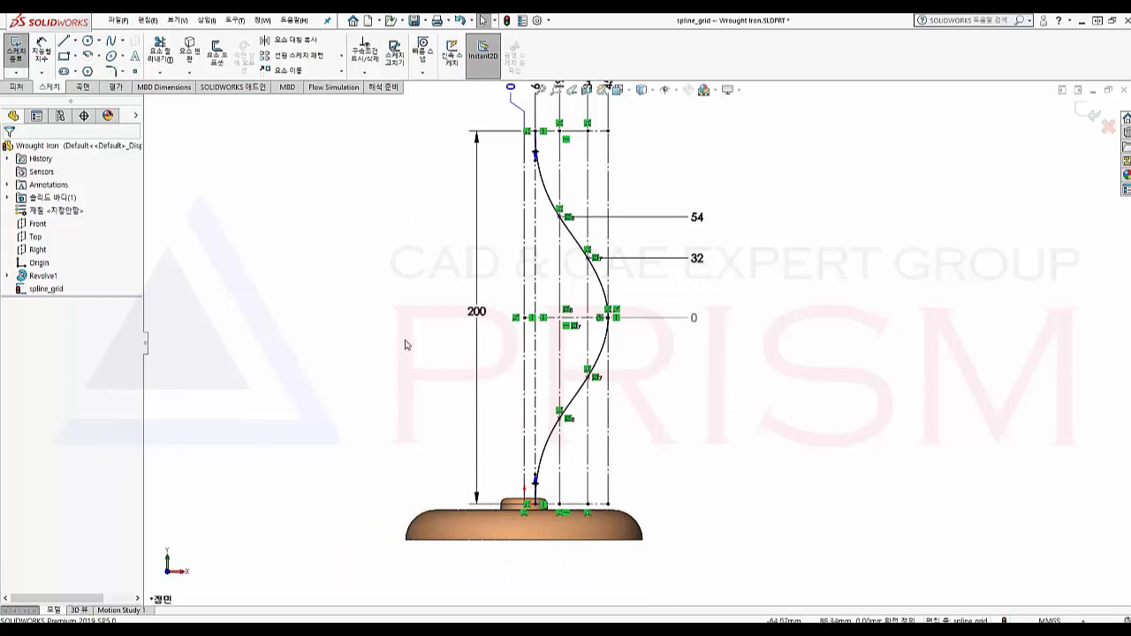
pyautogui.scroll(1, 405, 345)
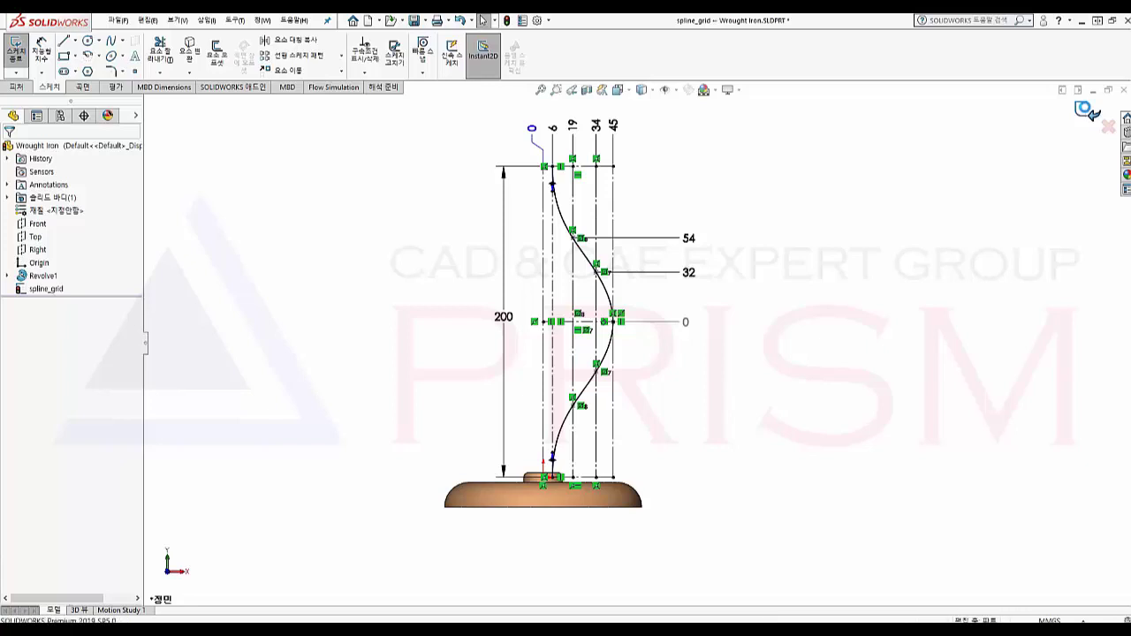
pyautogui.click(1087, 111)
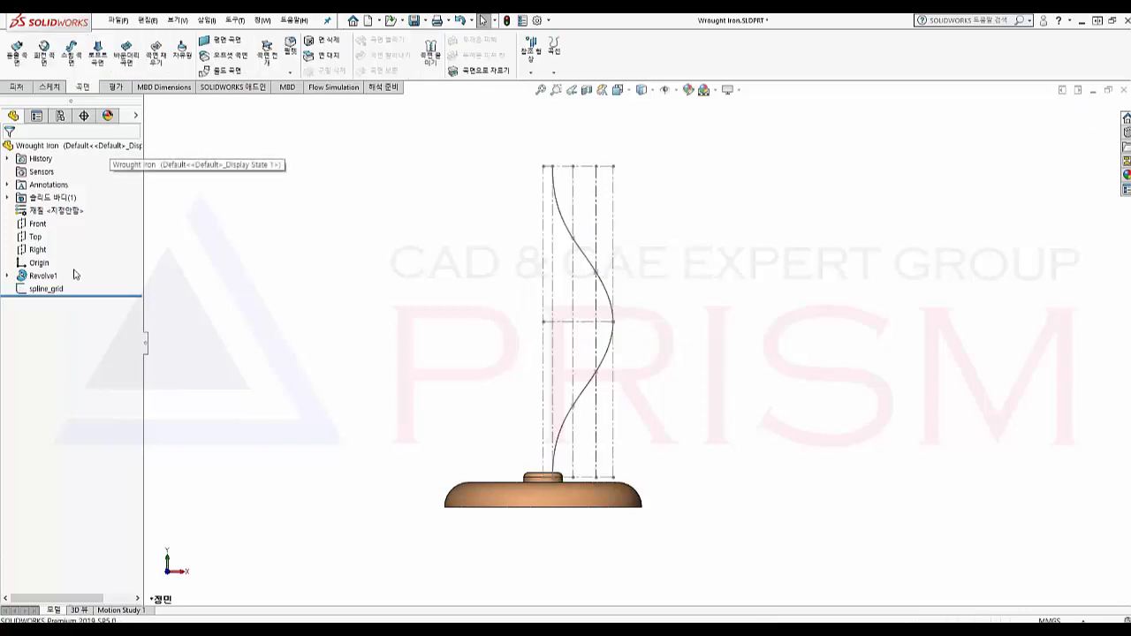
# Revolve spline_grid 360° about its centerline into the surface 곡면-회전1.
pyautogui.click(45, 289)
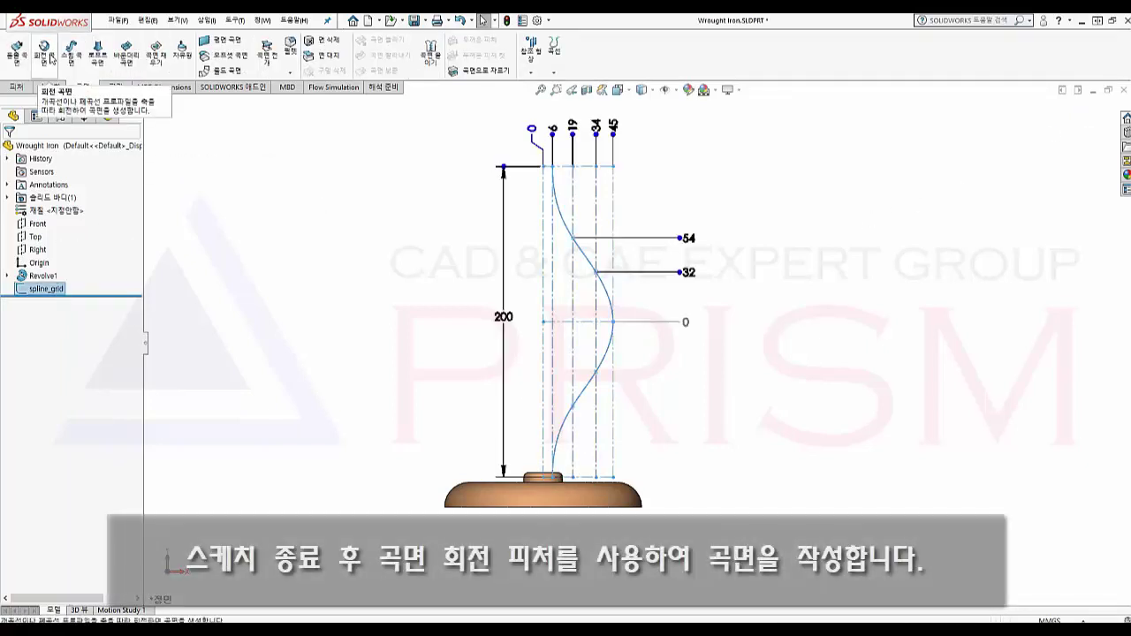
pyautogui.click(50, 57)
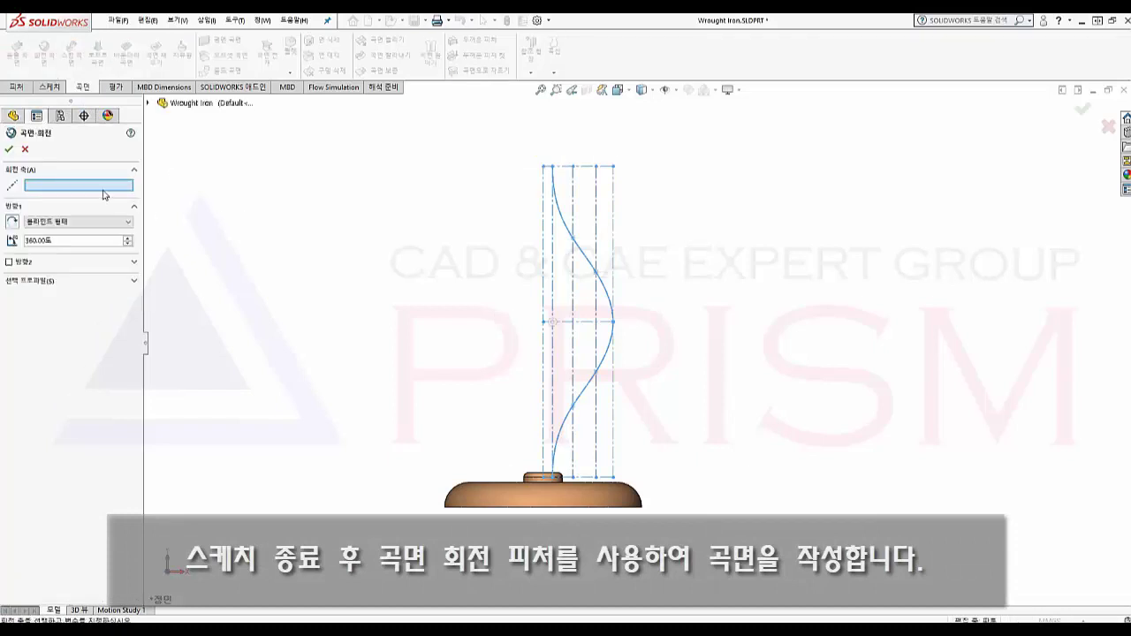
pyautogui.click(543, 231)
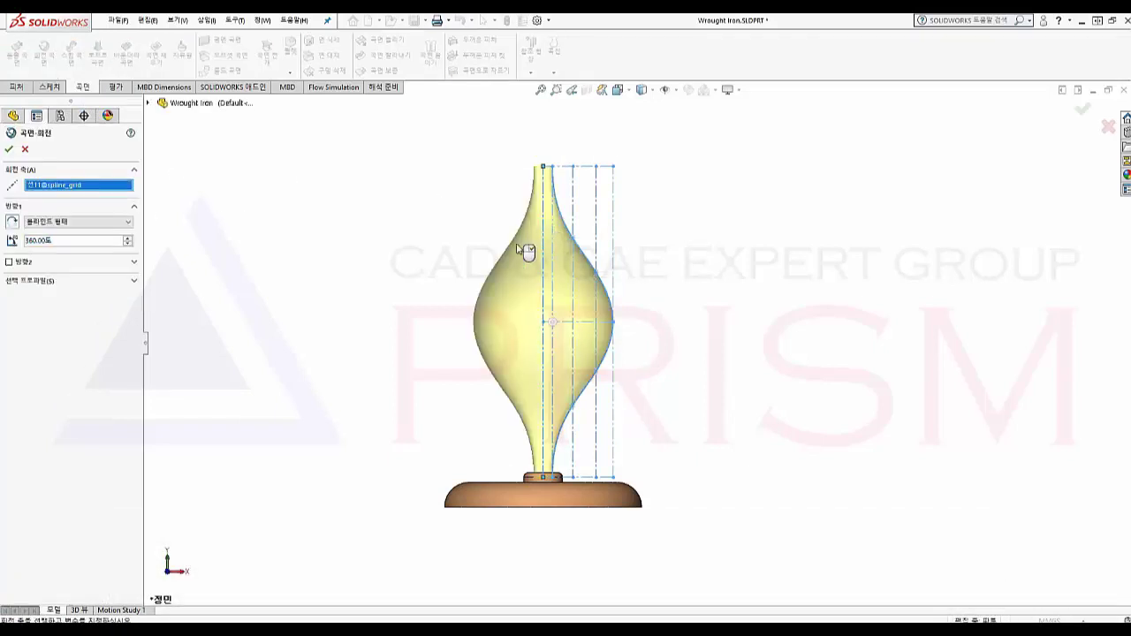
pyautogui.click(9, 150)
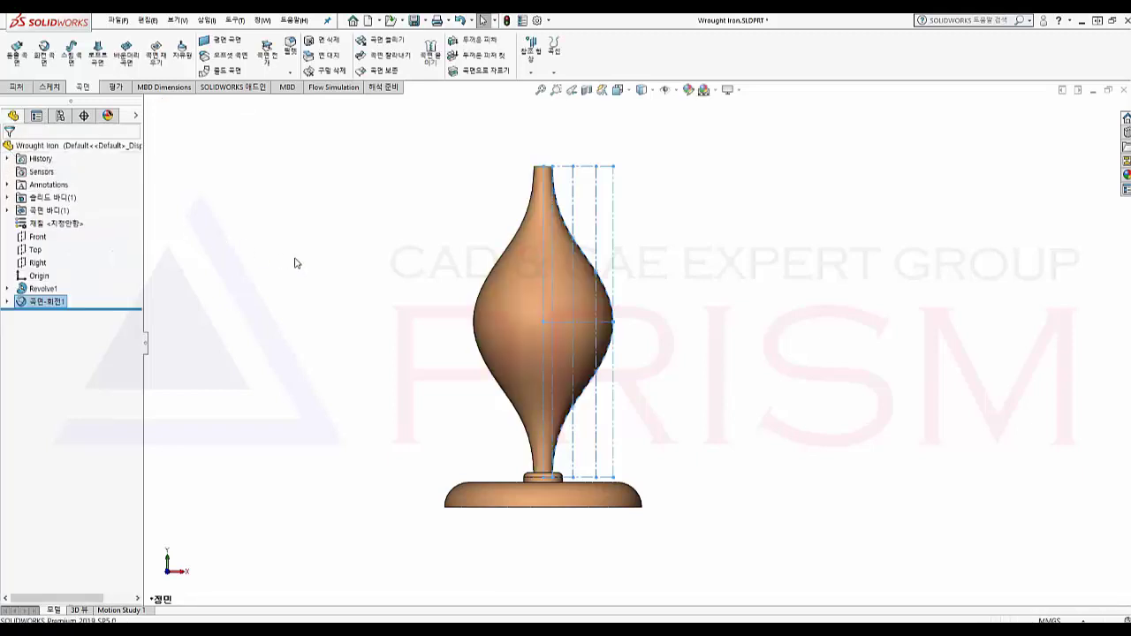
pyautogui.click(49, 87)
# On the Front plane, sketch a 60 mm horizontal line from the origin and exit the sketch.
pyautogui.click(16, 49)
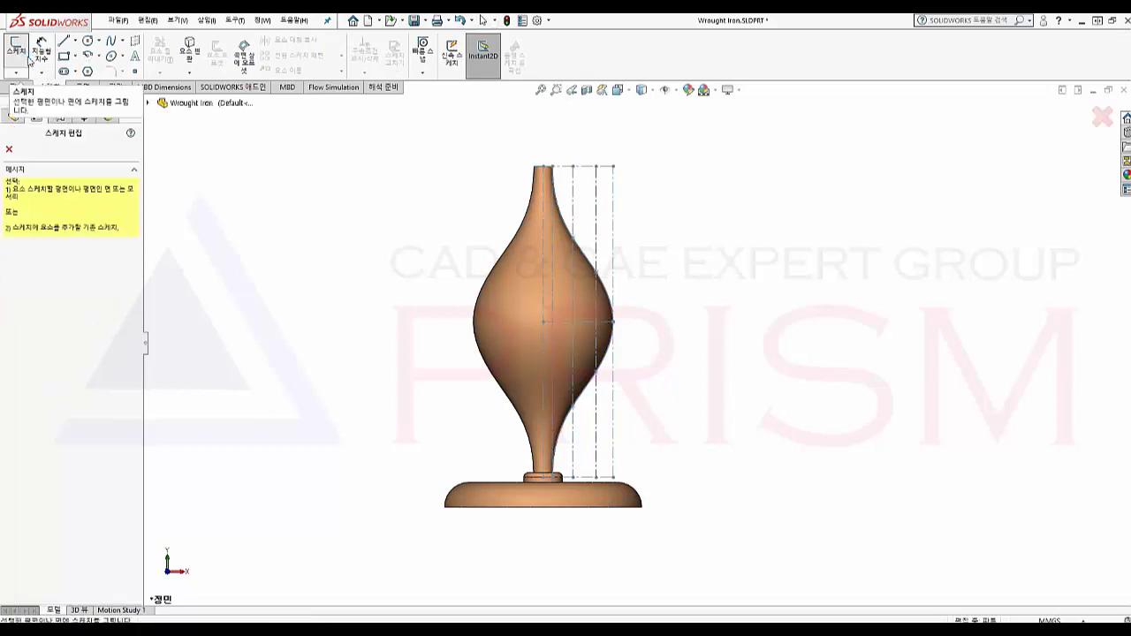
pyautogui.click(150, 103)
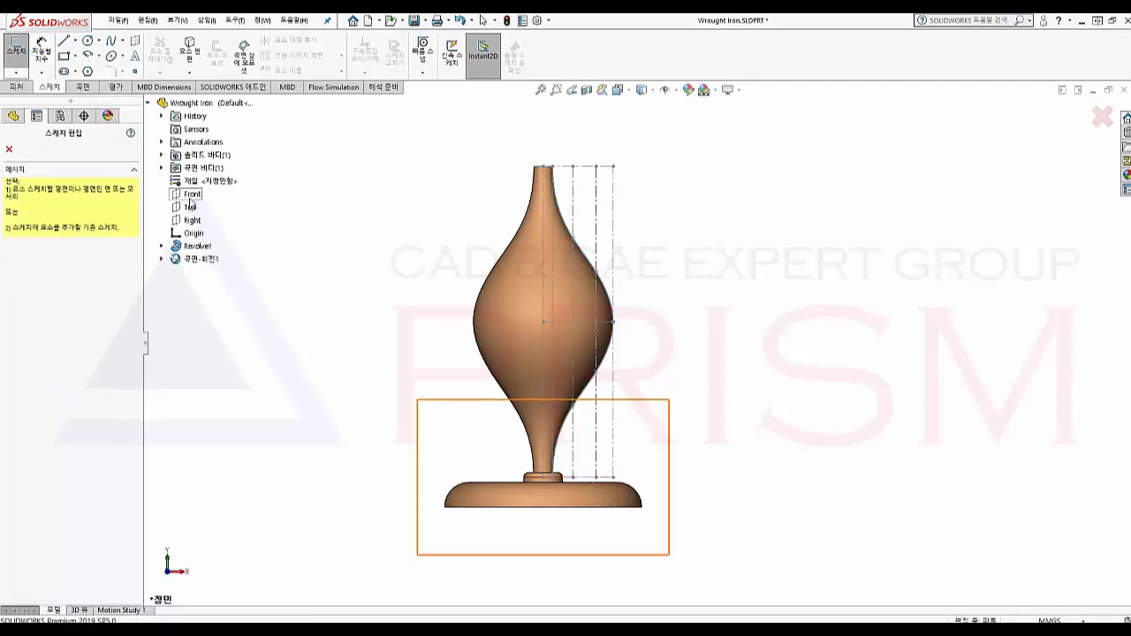
pyautogui.click(187, 203)
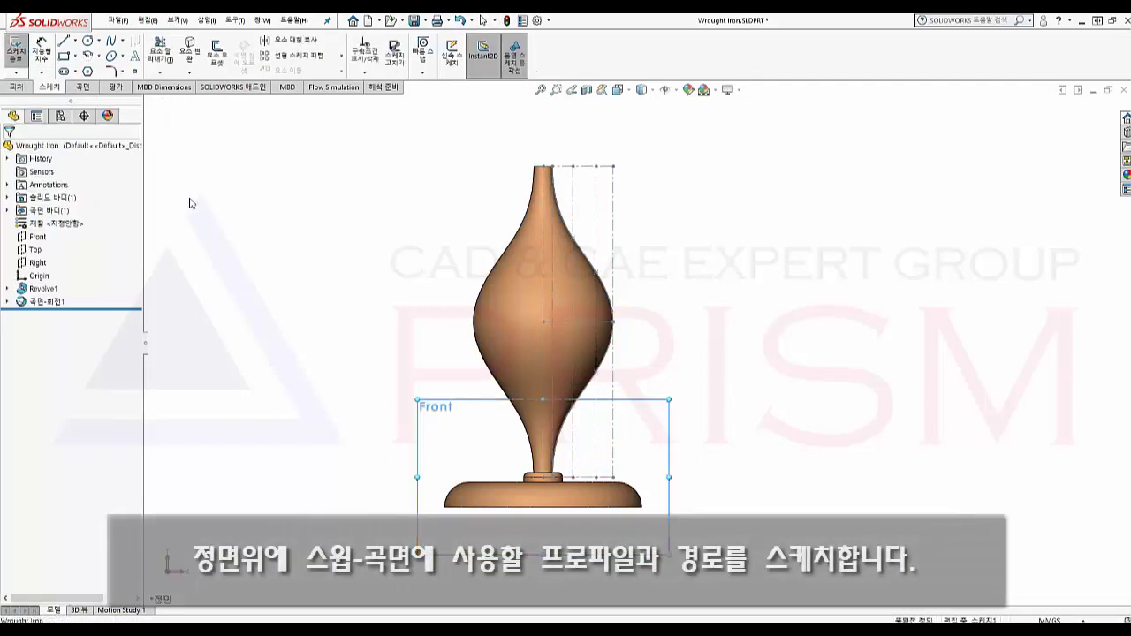
pyautogui.press('l')
pyautogui.click(544, 478)
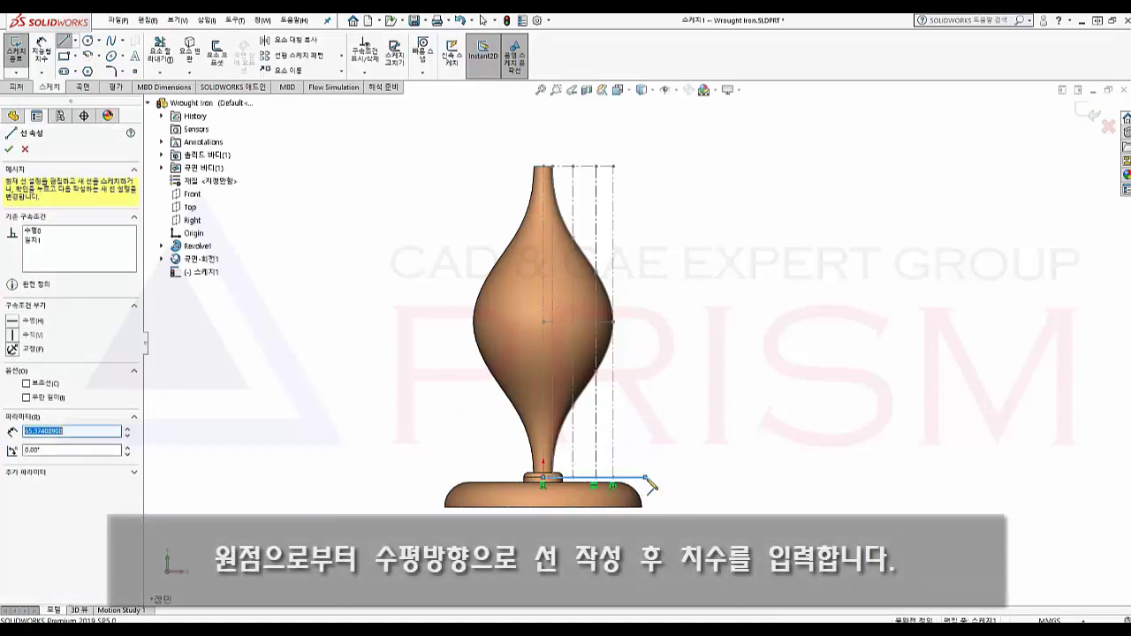
pyautogui.click(645, 478)
pyautogui.press('Escape')
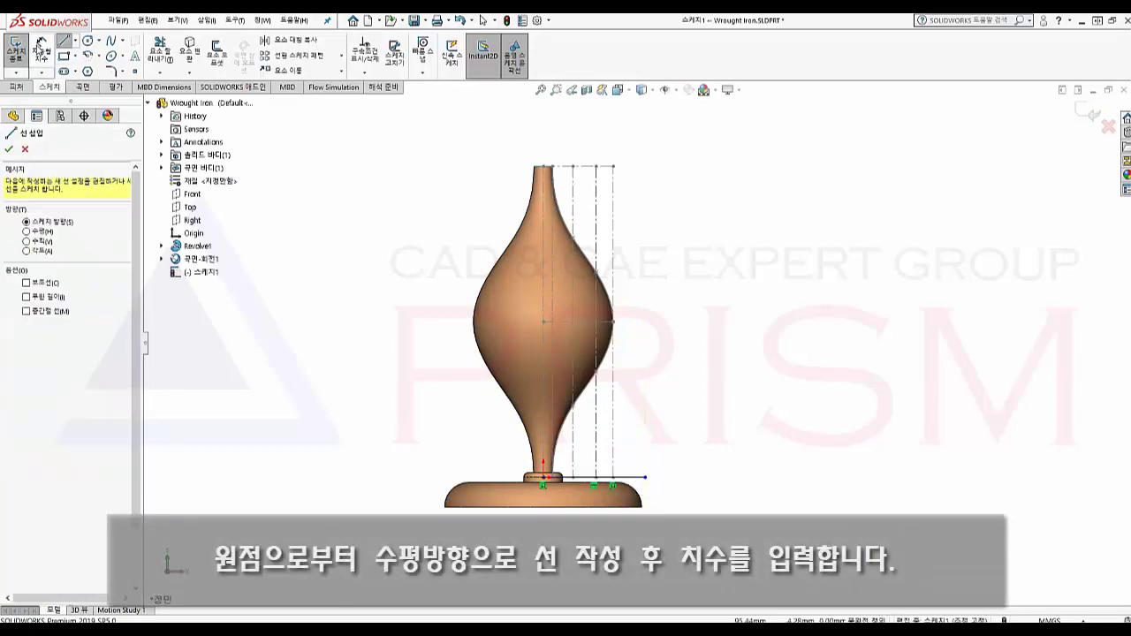
pyautogui.click(41, 55)
pyautogui.click(638, 482)
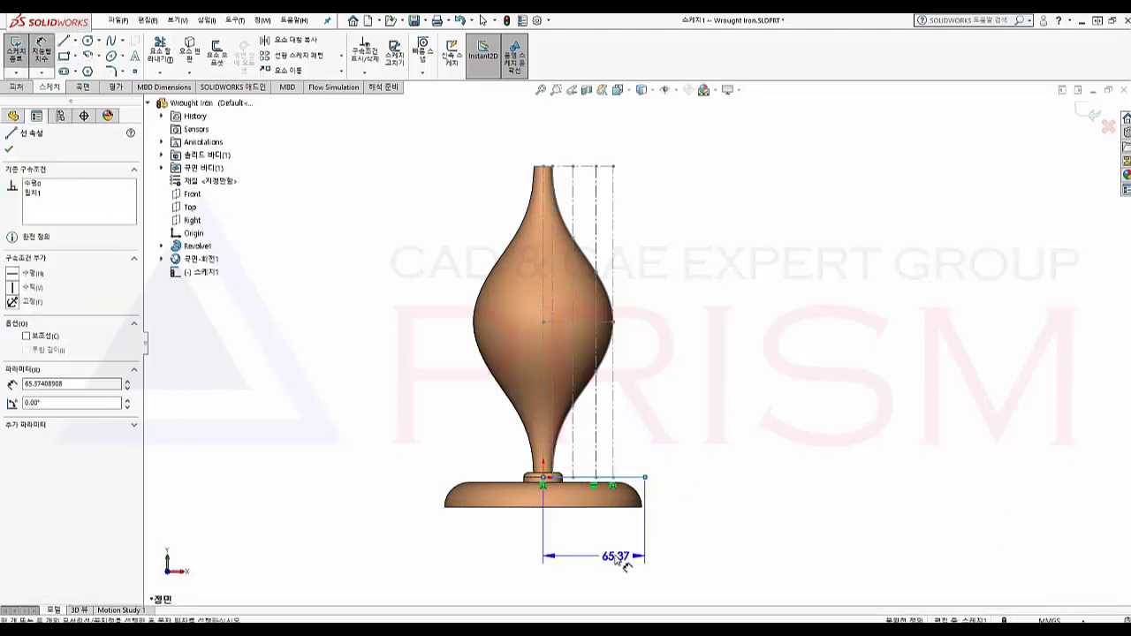
pyautogui.click(611, 554)
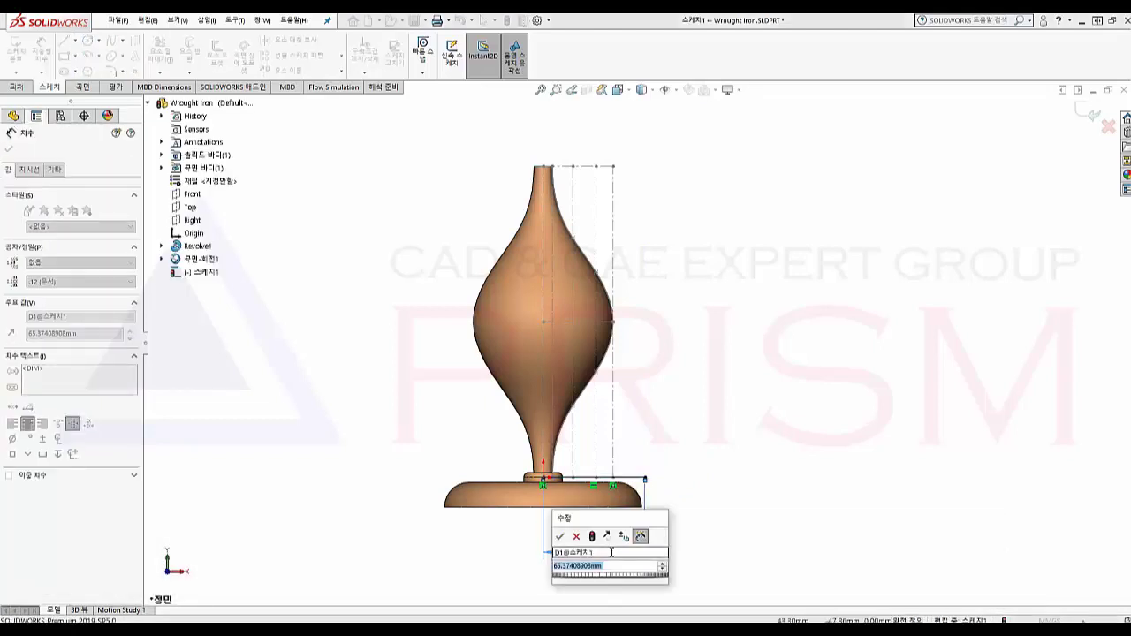
pyautogui.write('60')
pyautogui.press('Return')
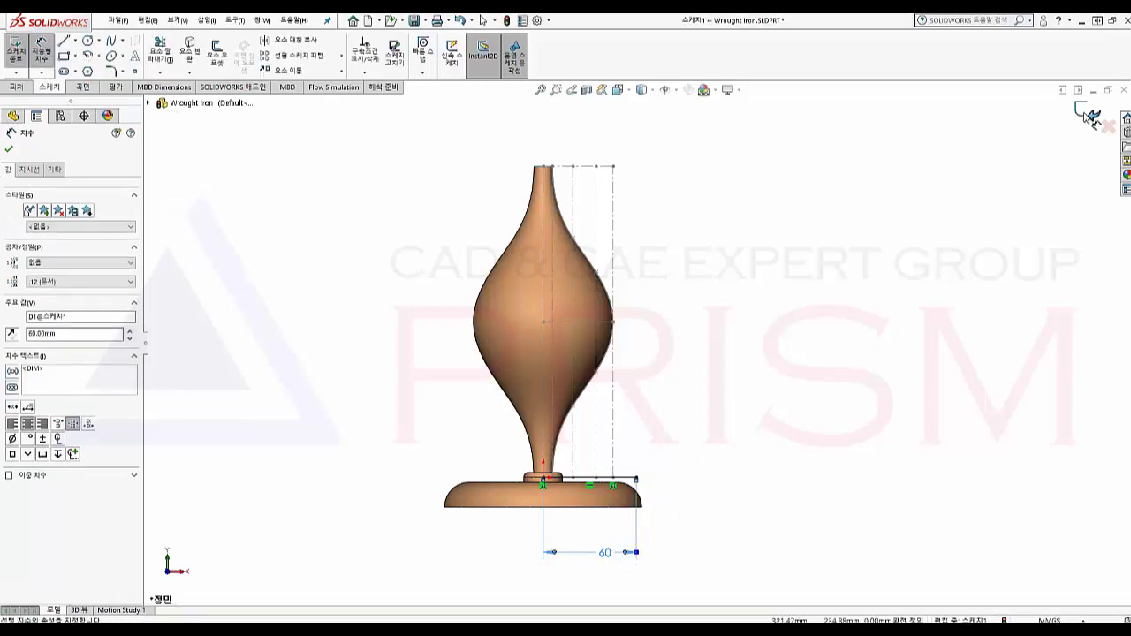
pyautogui.click(1091, 117)
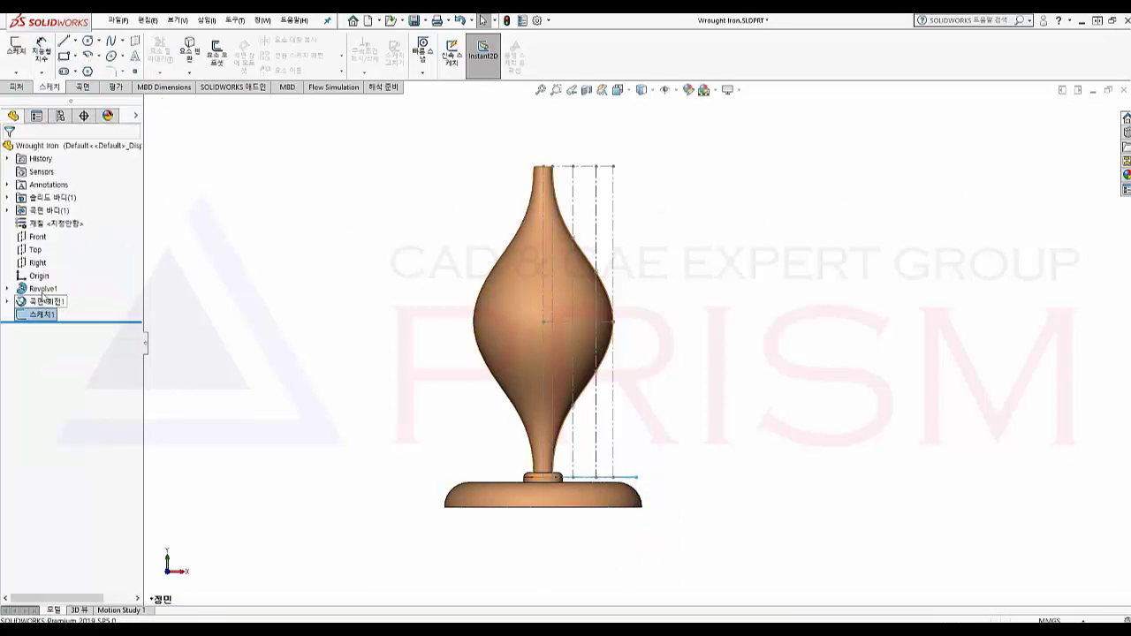
# On the Front plane, sketch a vertical line from the origin to the guide line's top end and exit.
pyautogui.click(37, 236)
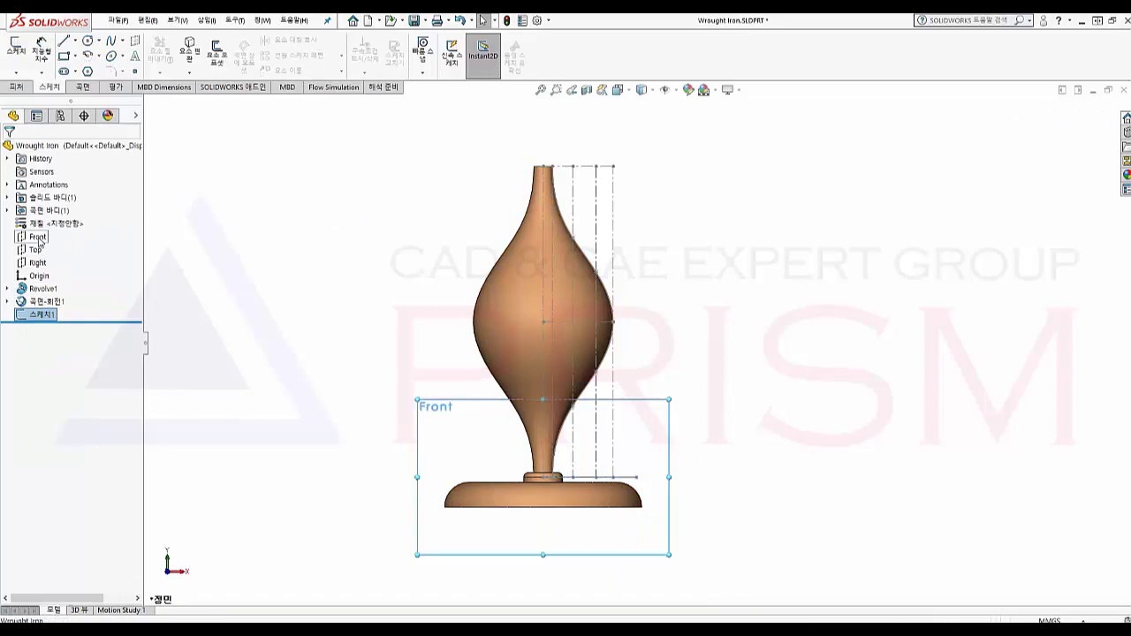
pyautogui.click(17, 51)
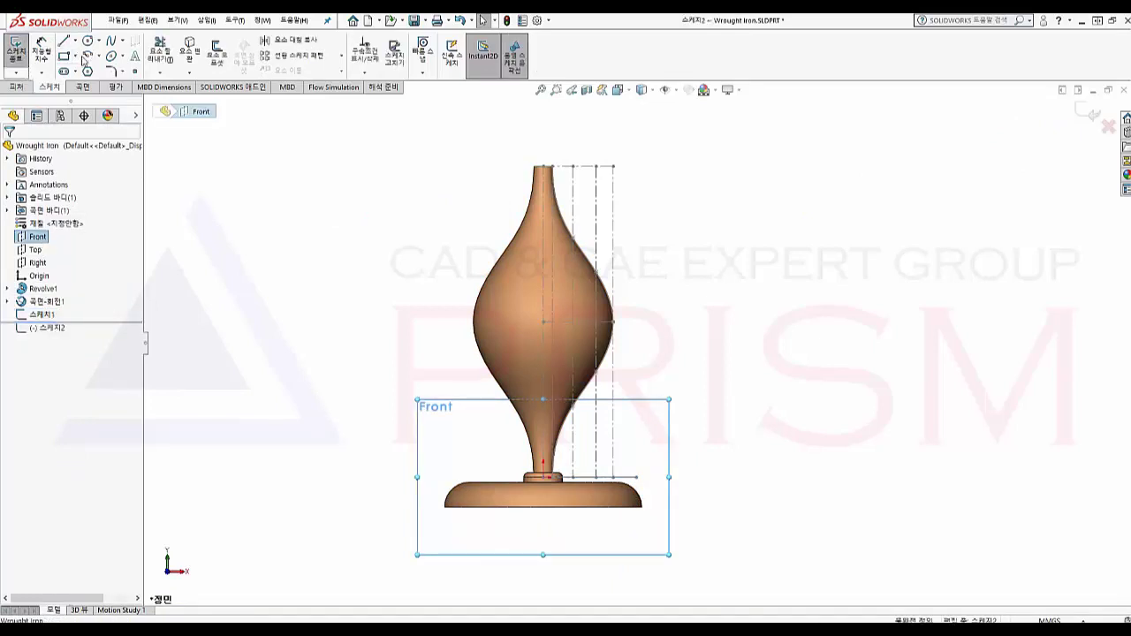
pyautogui.click(543, 166)
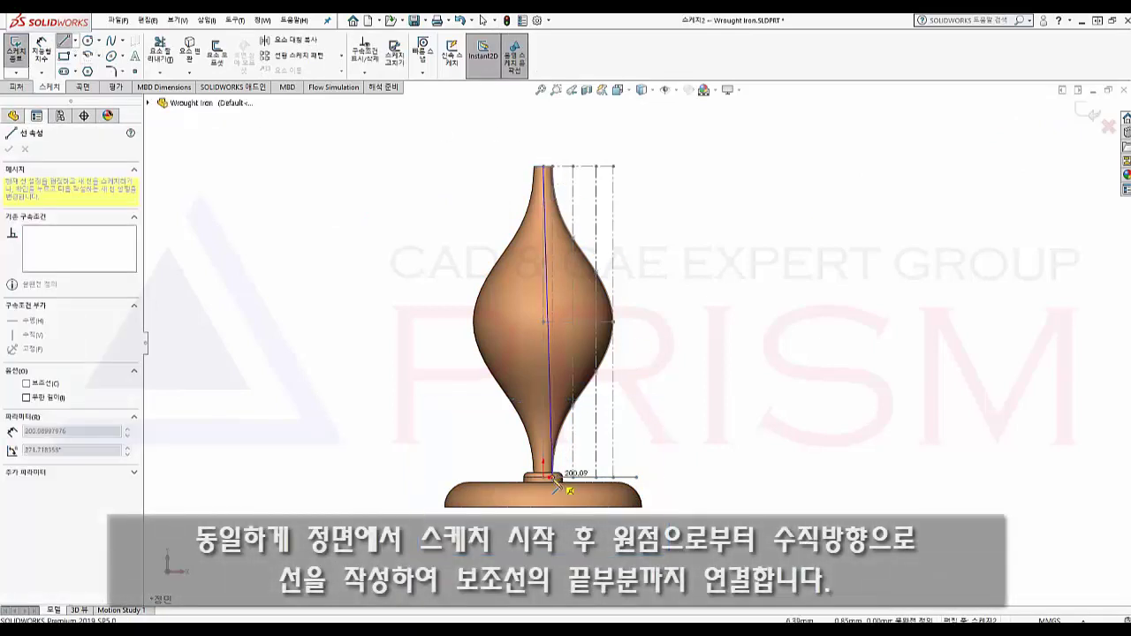
pyautogui.click(545, 478)
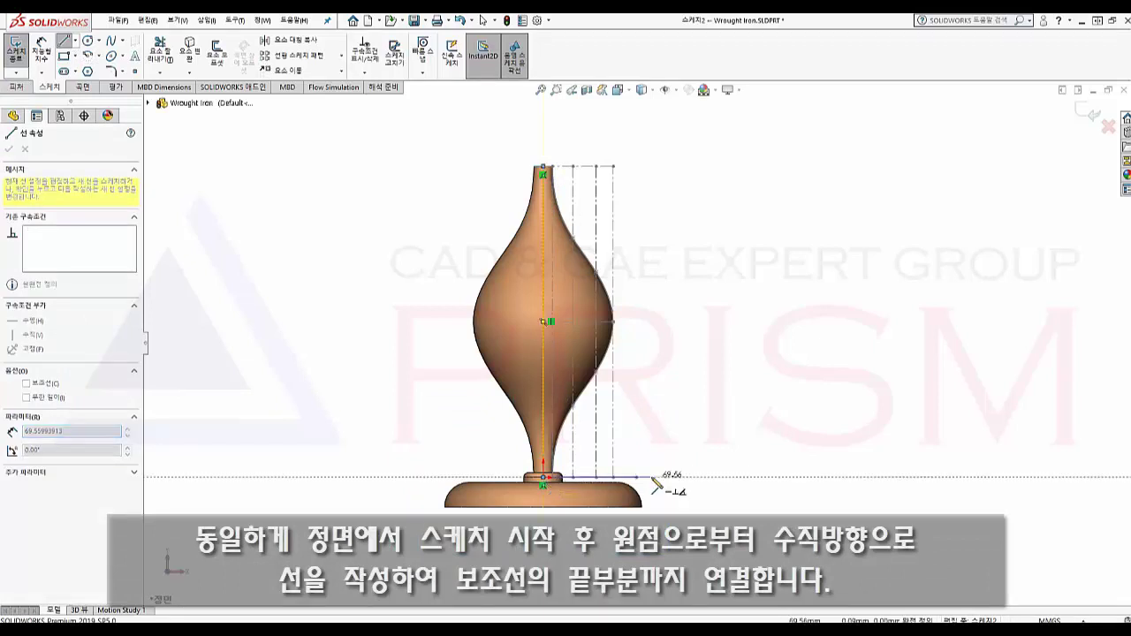
pyautogui.press('Escape')
pyautogui.press('Escape')
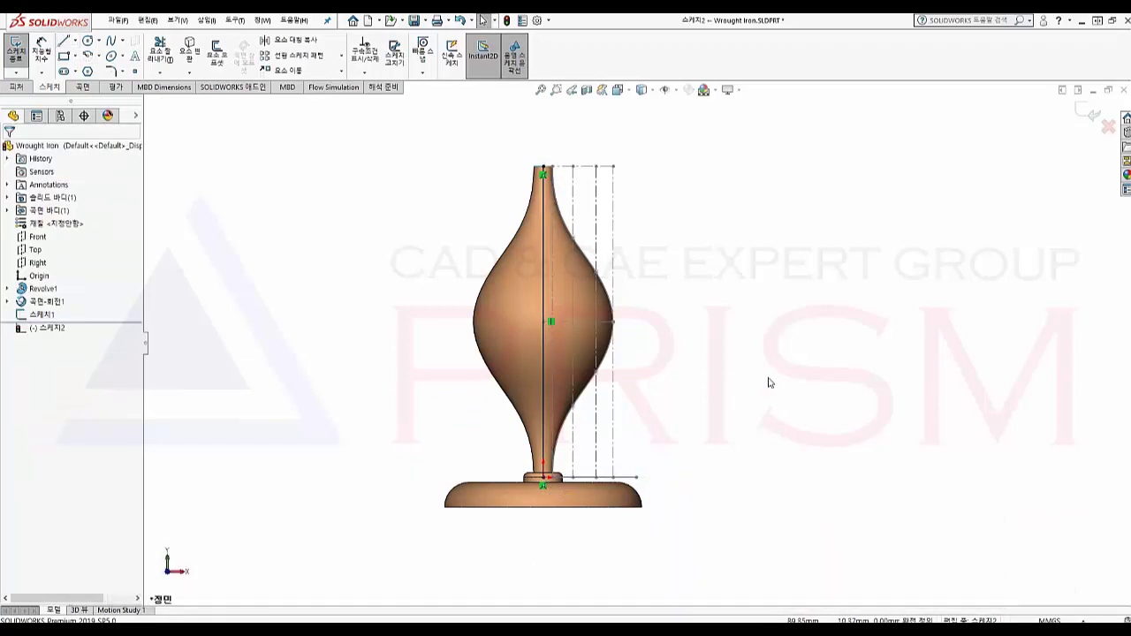
pyautogui.click(1086, 111)
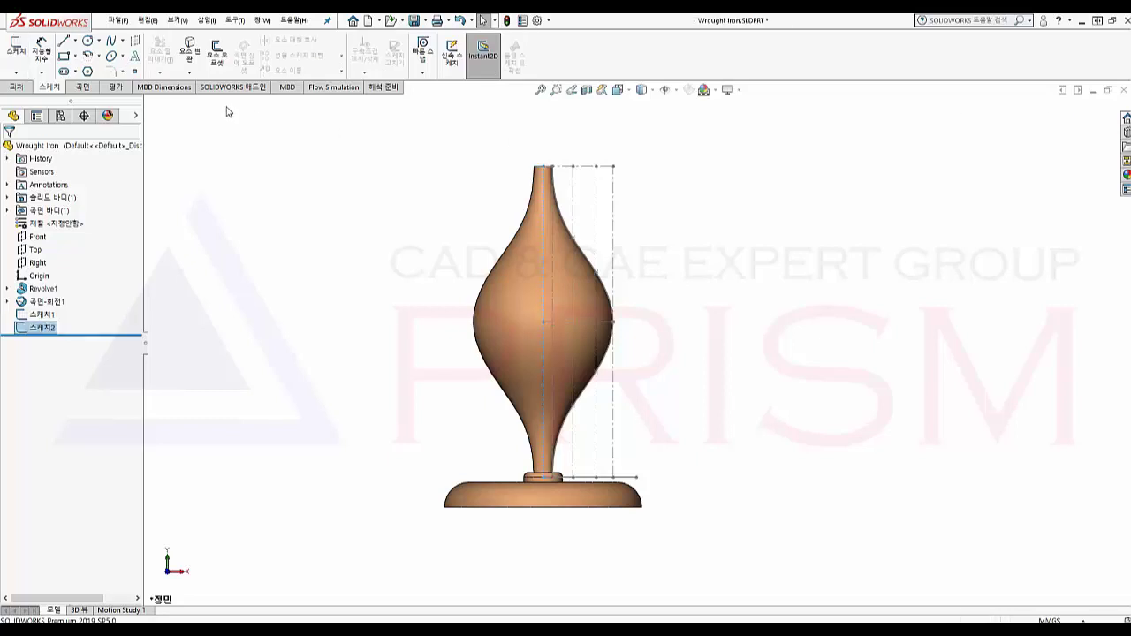
# Start a swept surface with 스케치1 as the profile and 스케치2 as the path.
pyautogui.click(14, 88)
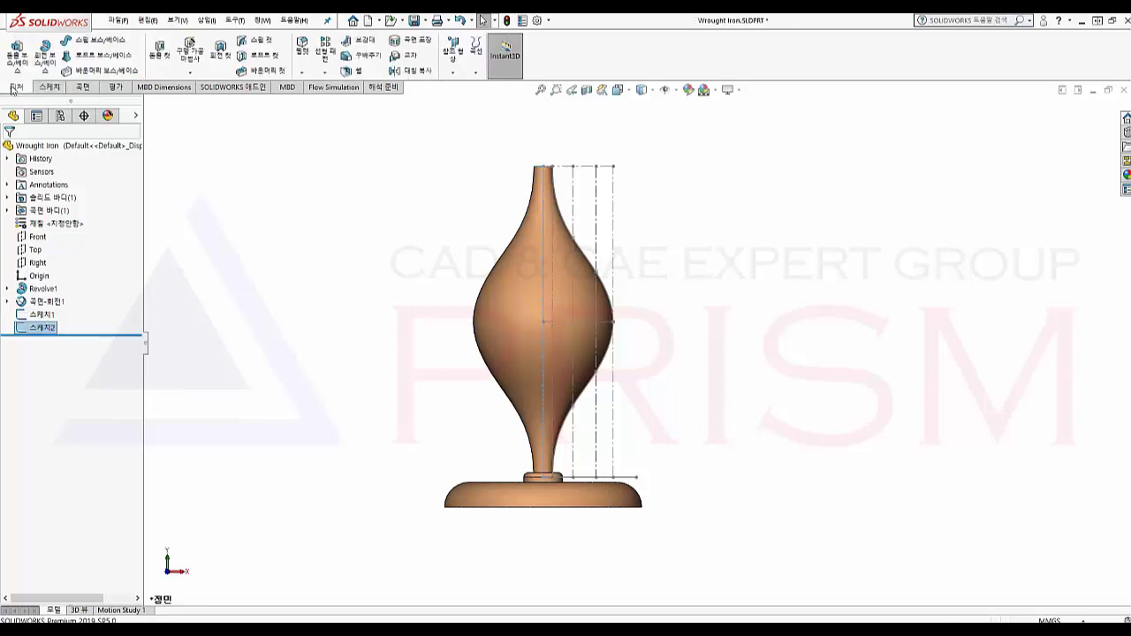
pyautogui.click(74, 88)
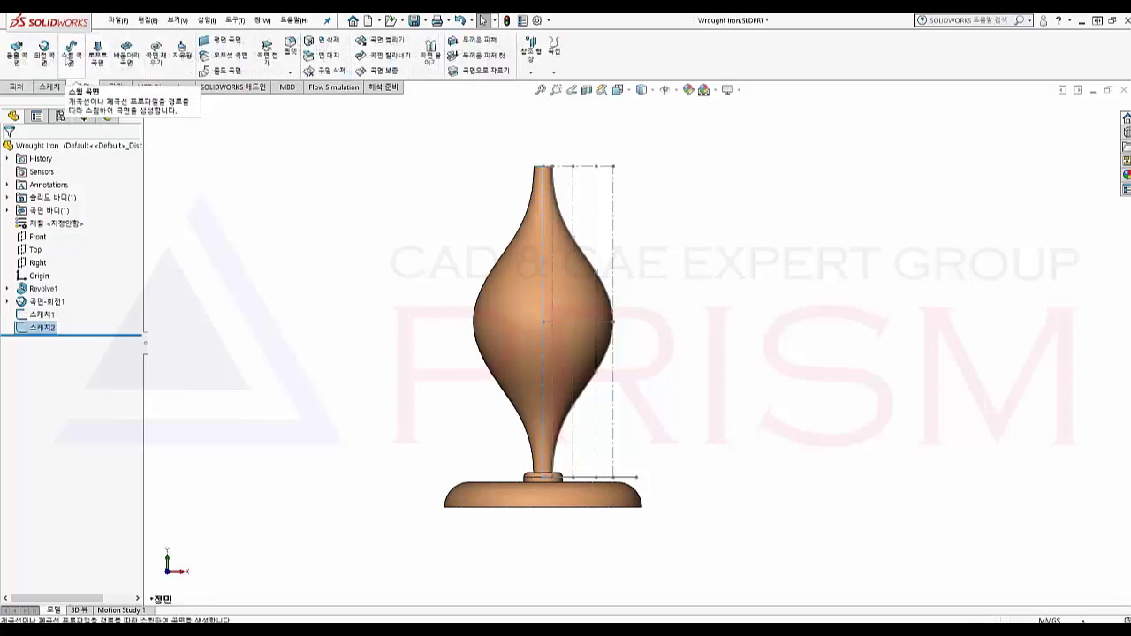
pyautogui.click(42, 55)
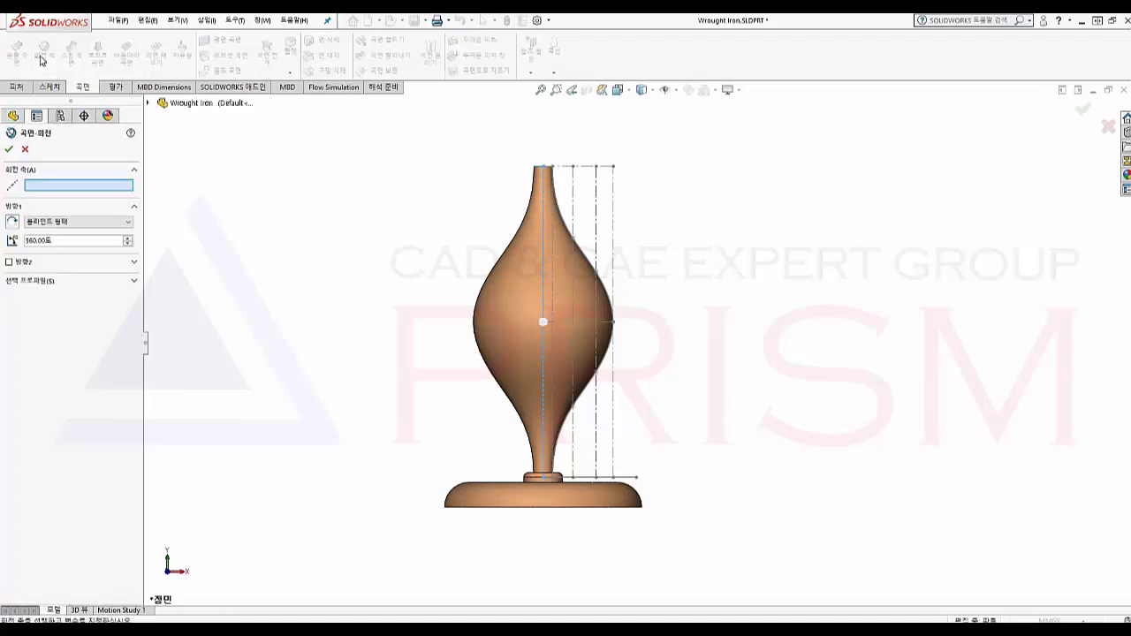
pyautogui.click(25, 149)
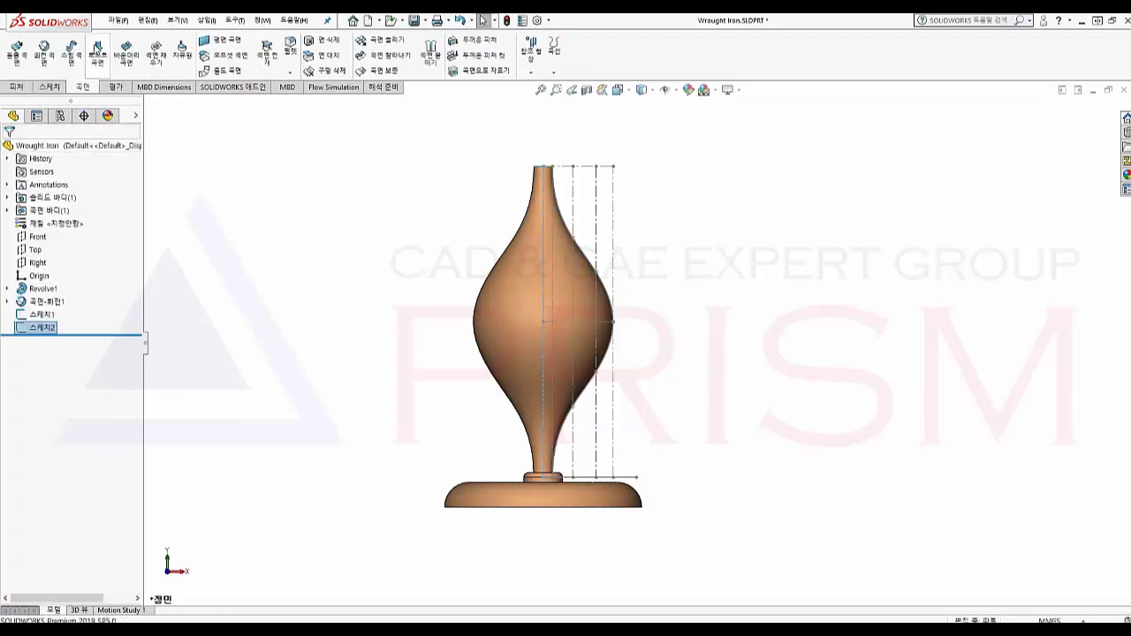
pyautogui.click(71, 51)
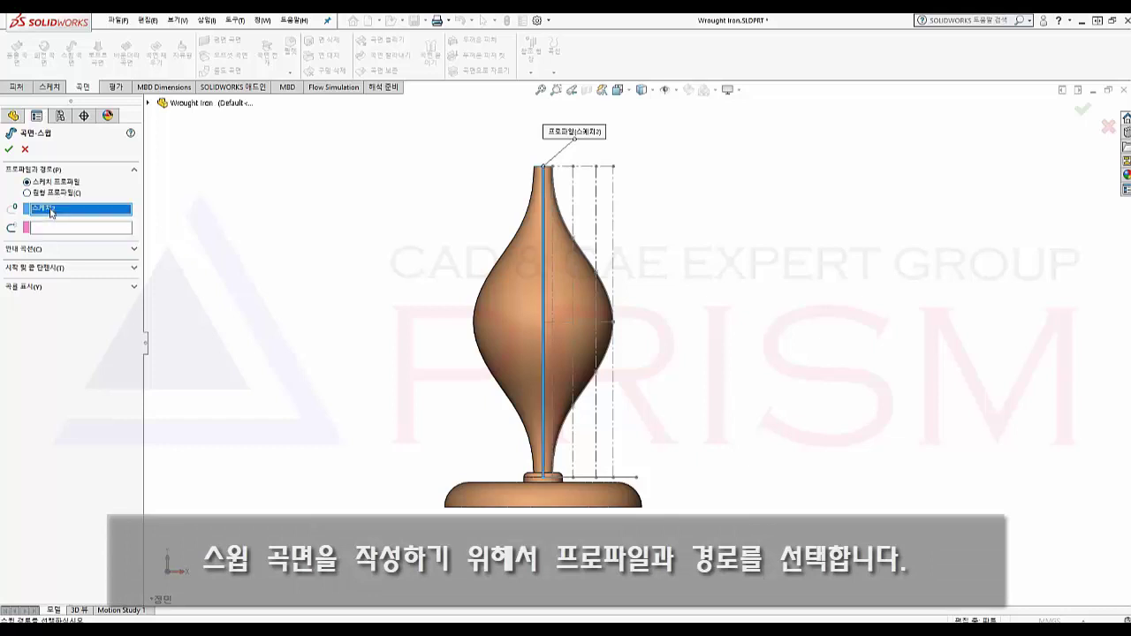
pyautogui.rightClick(80, 208)
pyautogui.click(97, 229)
pyautogui.click(148, 103)
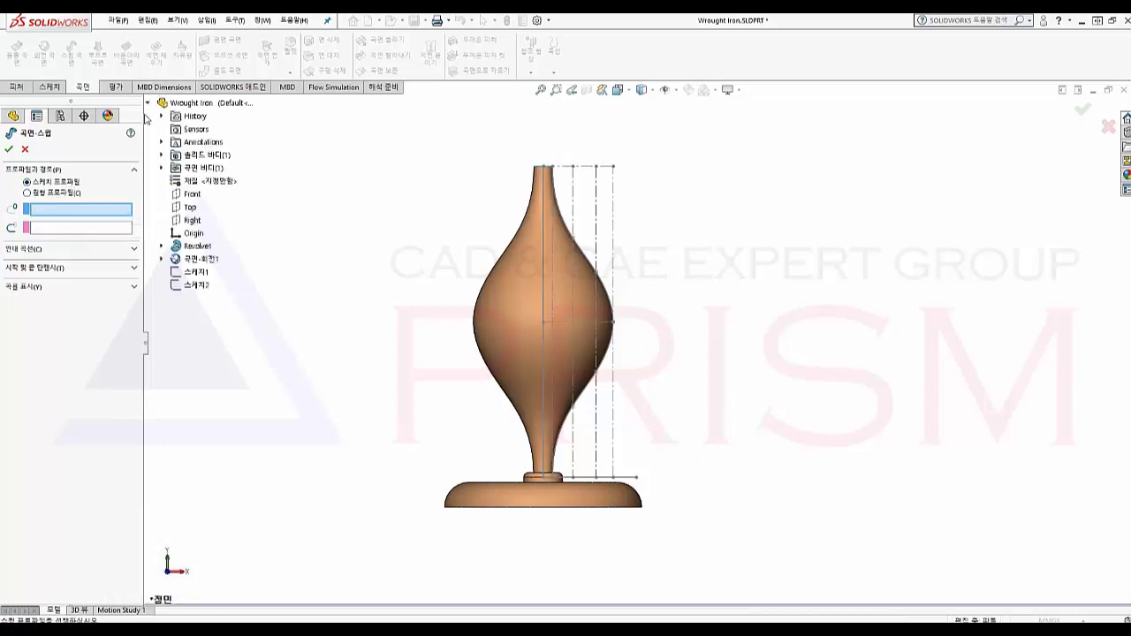
pyautogui.click(190, 274)
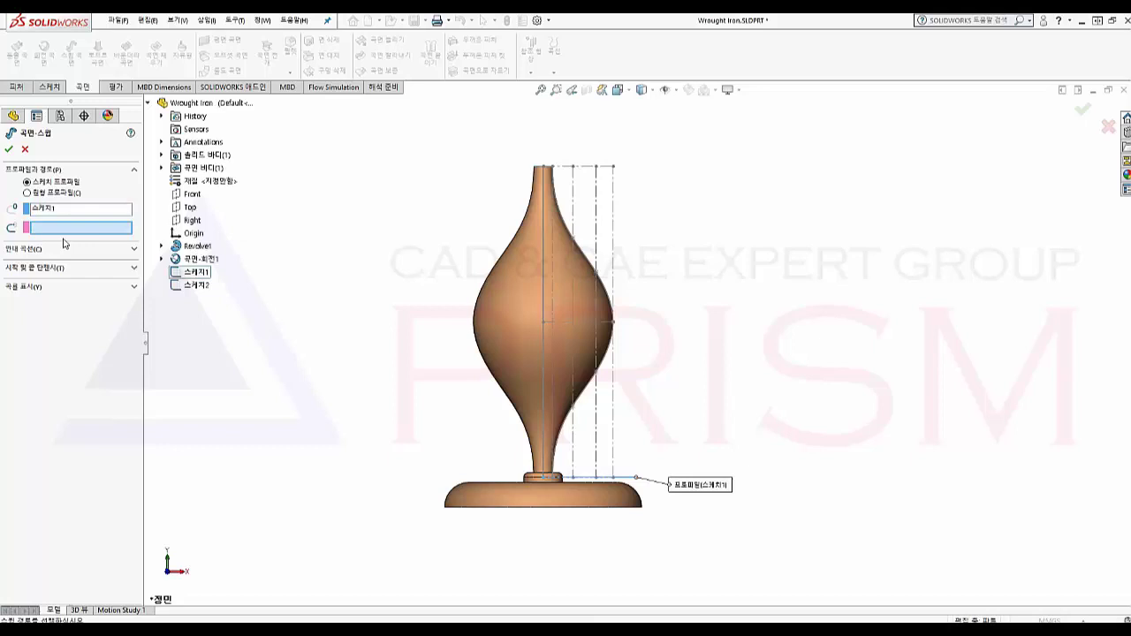
pyautogui.click(196, 285)
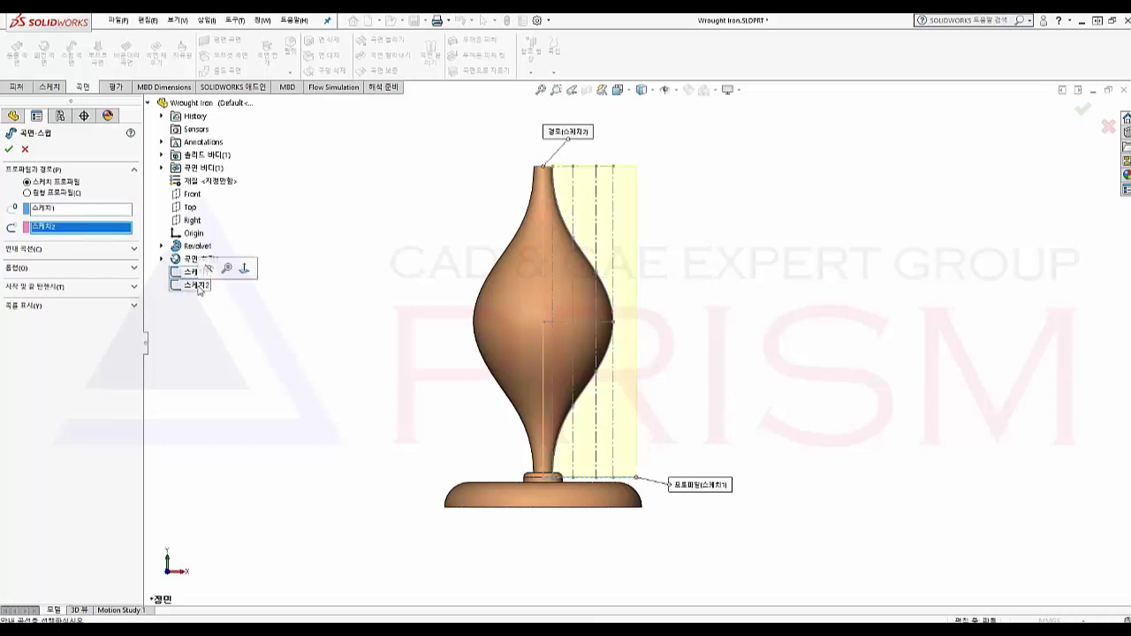
# Set the profile twist to 1 revolution and confirm the swept surface 곡면-스윕1.
pyautogui.moveTo(427, 290)
pyautogui.mouseDown(button='middle')
pyautogui.moveTo(374, 315)
pyautogui.moveTo(371, 336)
pyautogui.mouseUp(button='middle')
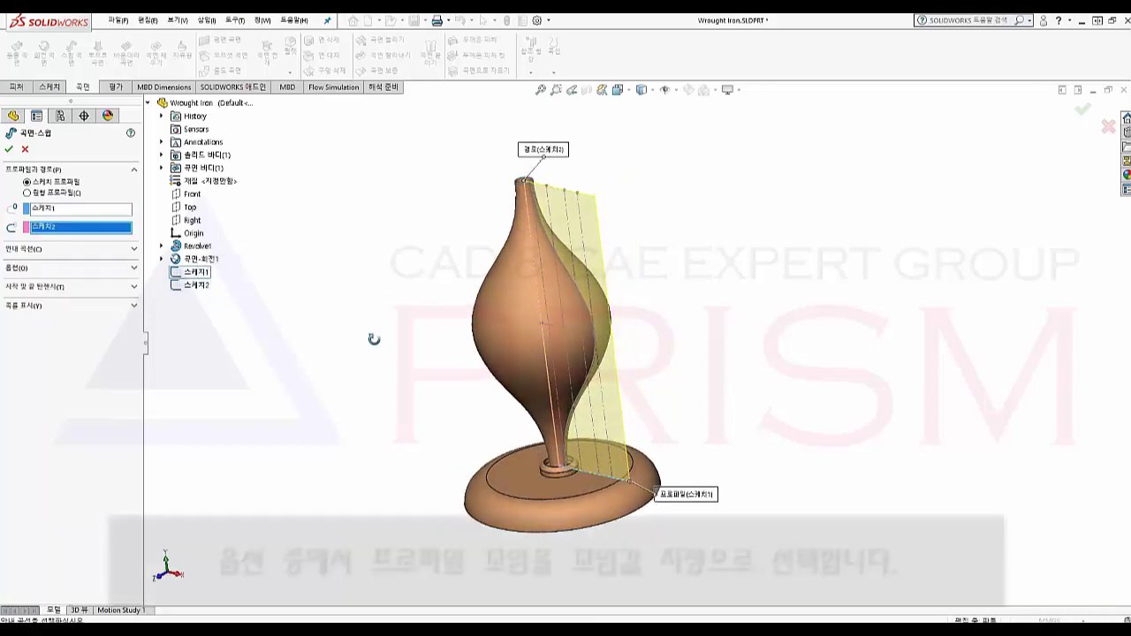
pyautogui.click(97, 270)
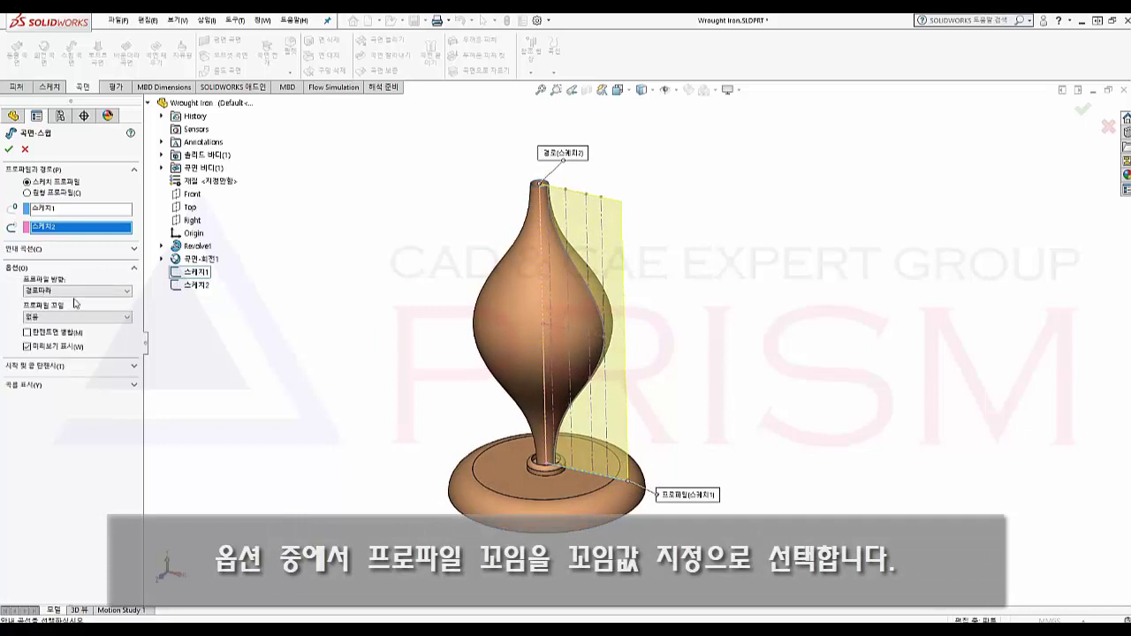
pyautogui.click(88, 292)
pyautogui.click(88, 301)
pyautogui.click(88, 316)
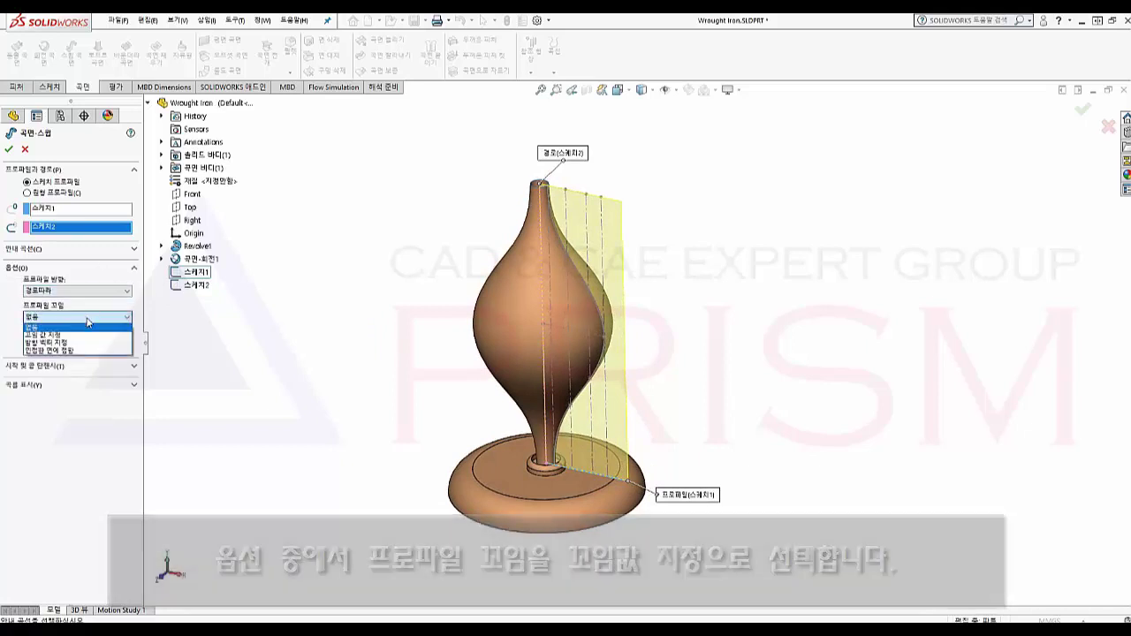
pyautogui.click(96, 335)
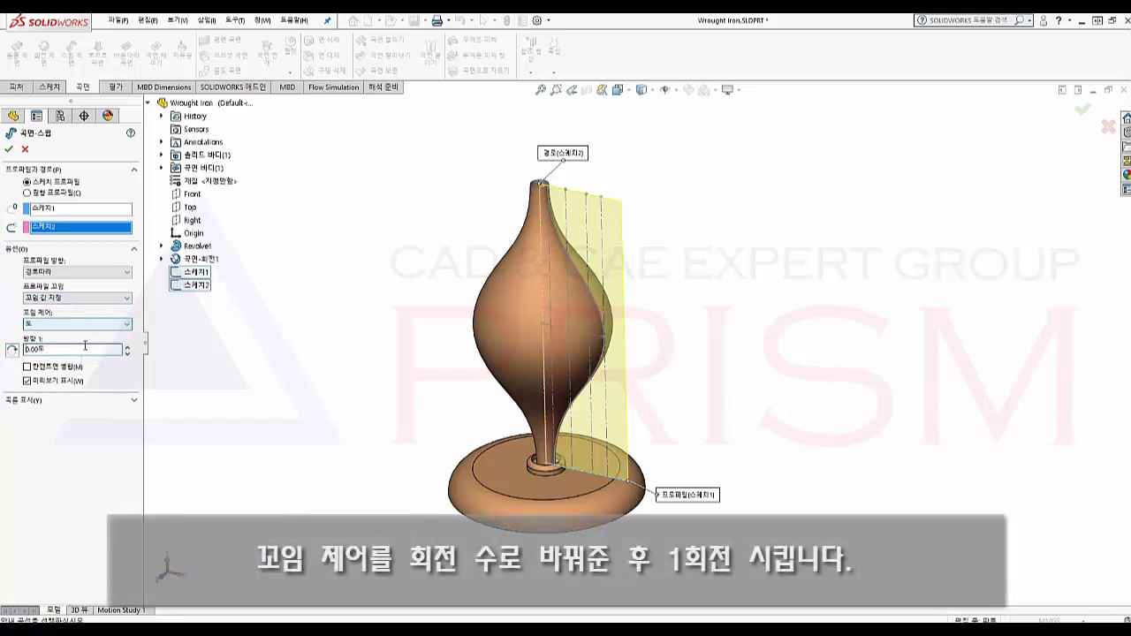
pyautogui.click(92, 324)
pyautogui.click(76, 353)
pyautogui.write('1')
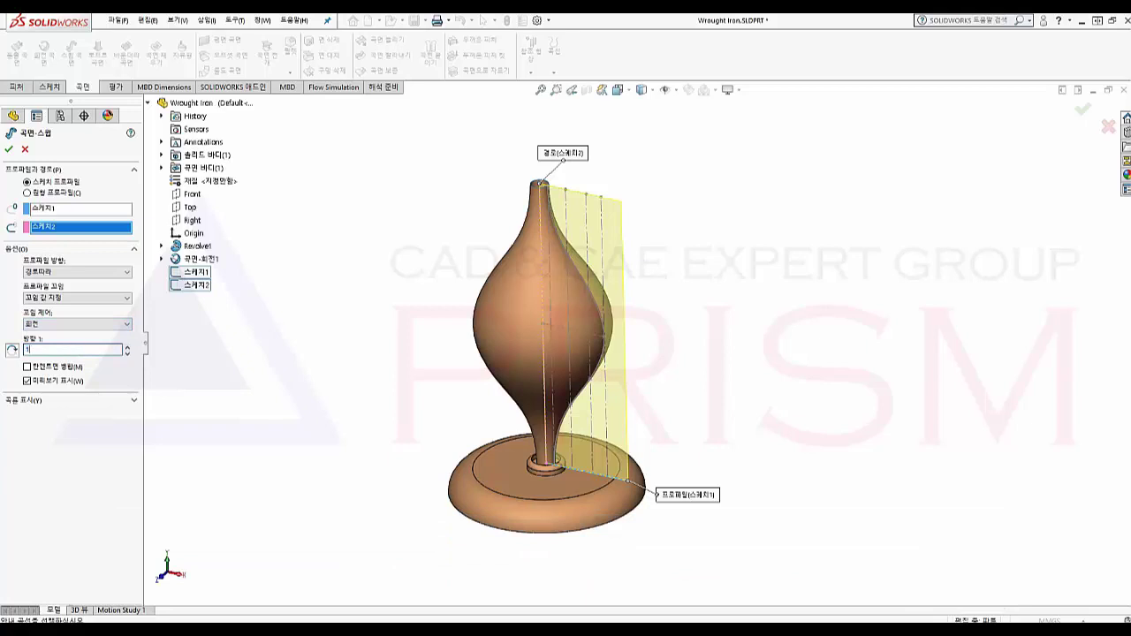
pyautogui.press('Return')
pyautogui.moveTo(336, 339); pyautogui.dragTo(497, 296, button='middle')
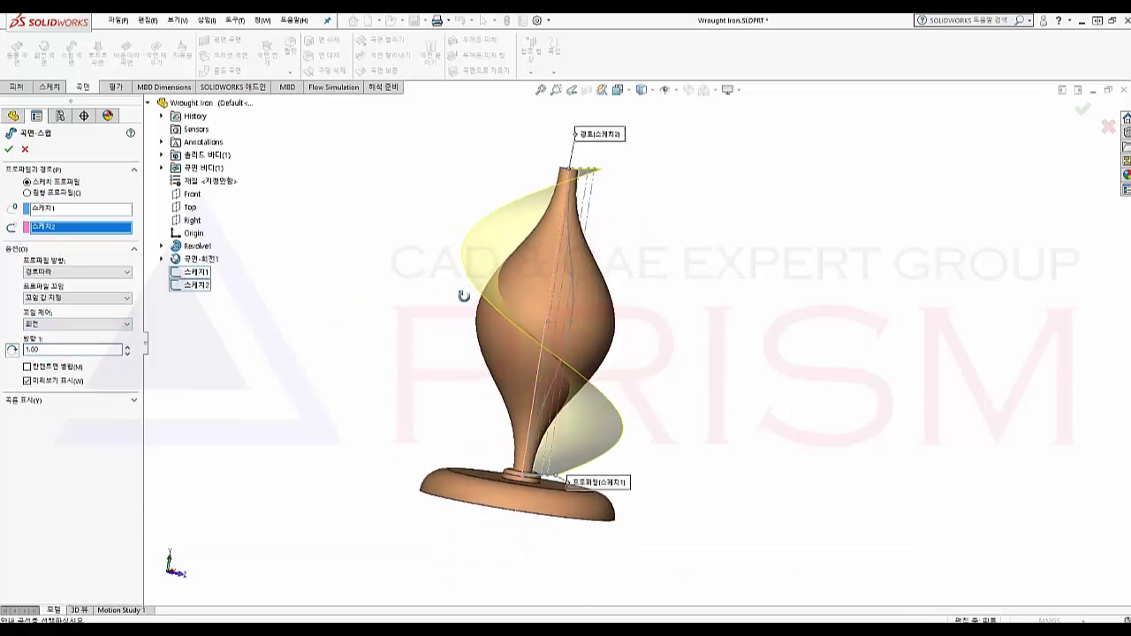
pyautogui.moveTo(497, 296); pyautogui.dragTo(348, 295, button='middle')
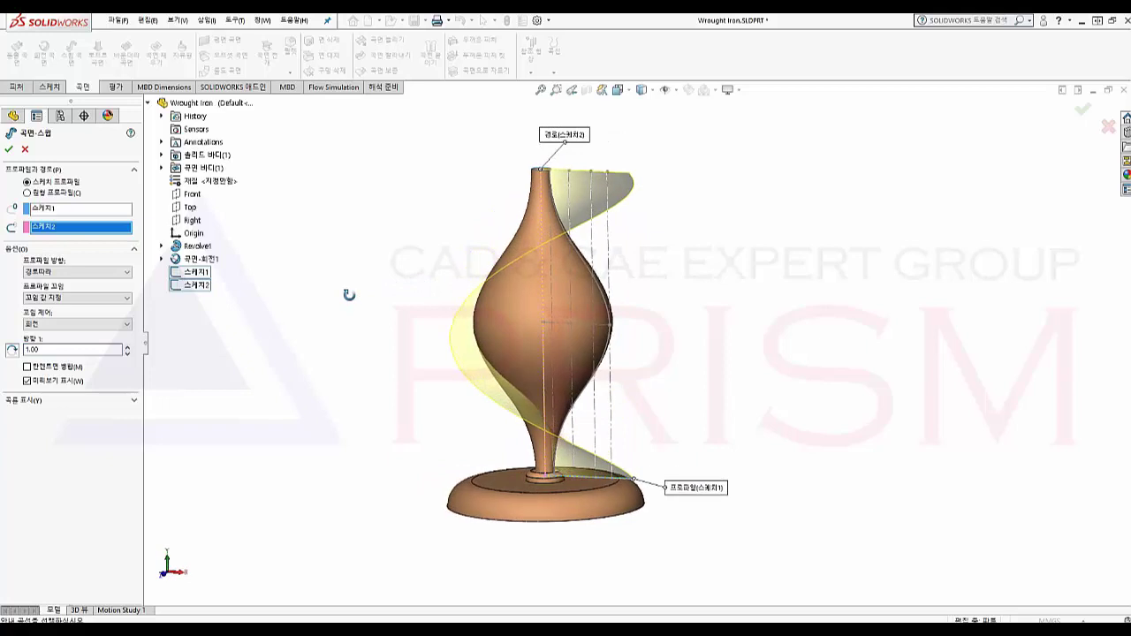
pyautogui.click(8, 150)
# Hide Sketch1 under Revolve1 and spline_grid under 곡면-회전1, then collapse both tree nodes.
pyautogui.click(326, 228)
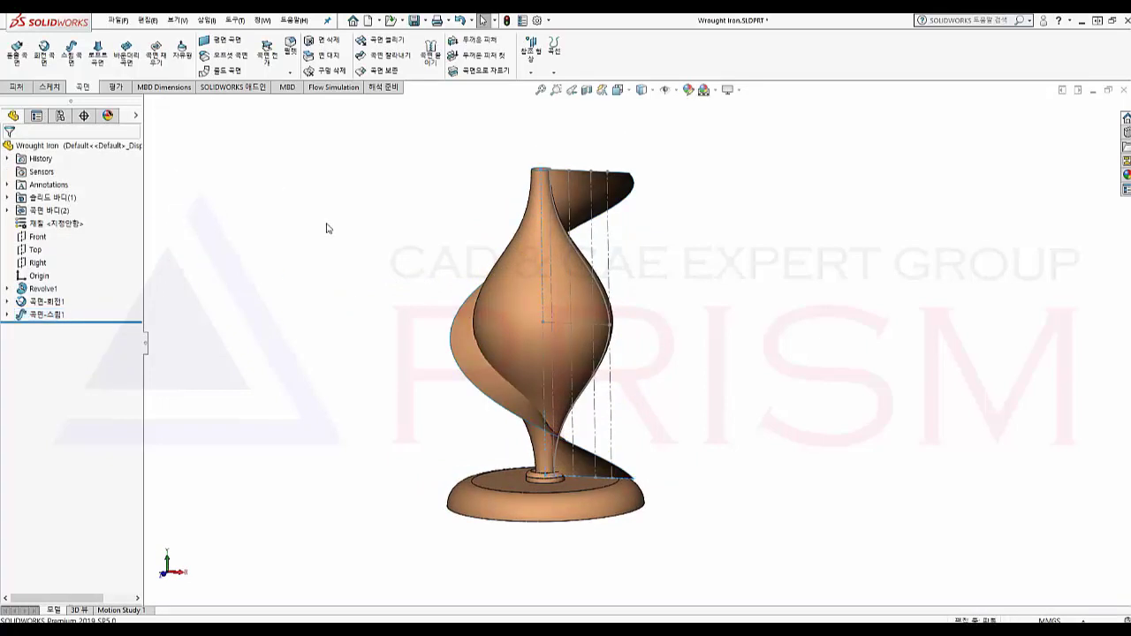
pyautogui.moveTo(326, 226)
pyautogui.mouseDown(button='middle')
pyautogui.moveTo(378, 221)
pyautogui.moveTo(394, 207)
pyautogui.mouseUp(button='middle')
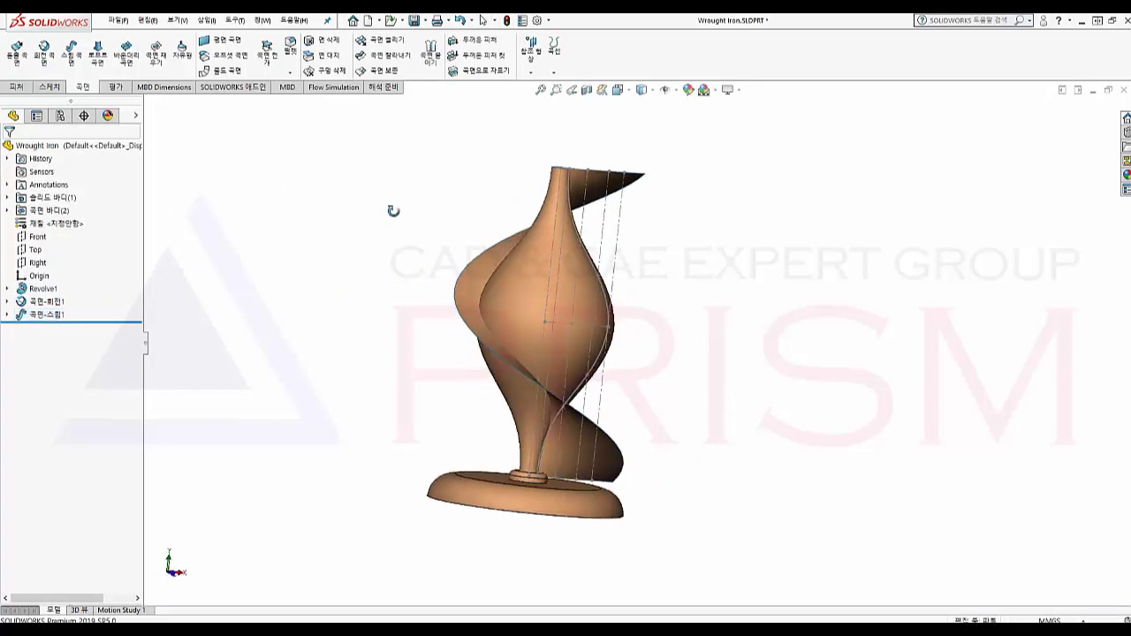
pyautogui.click(18, 290)
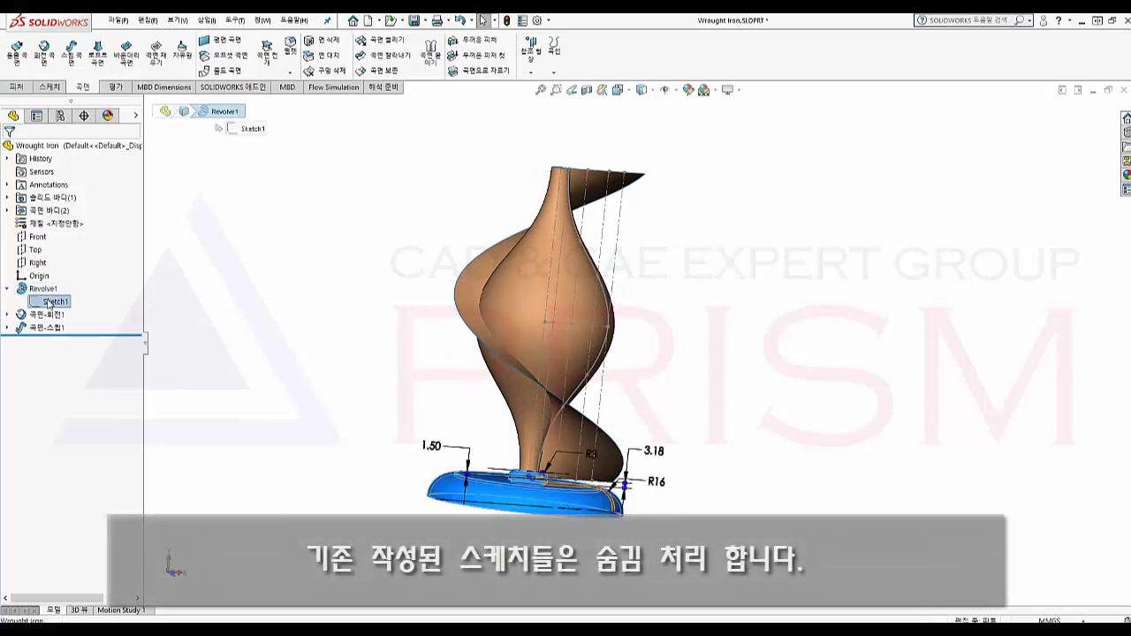
pyautogui.rightClick(53, 301)
pyautogui.click(58, 281)
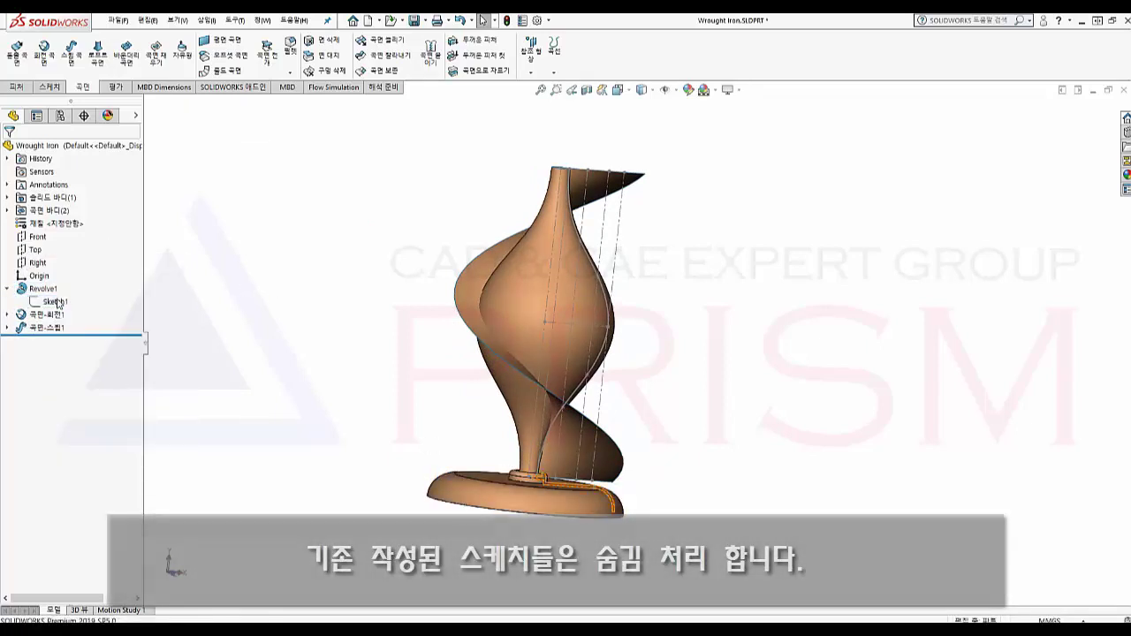
pyautogui.click(9, 314)
pyautogui.rightClick(59, 328)
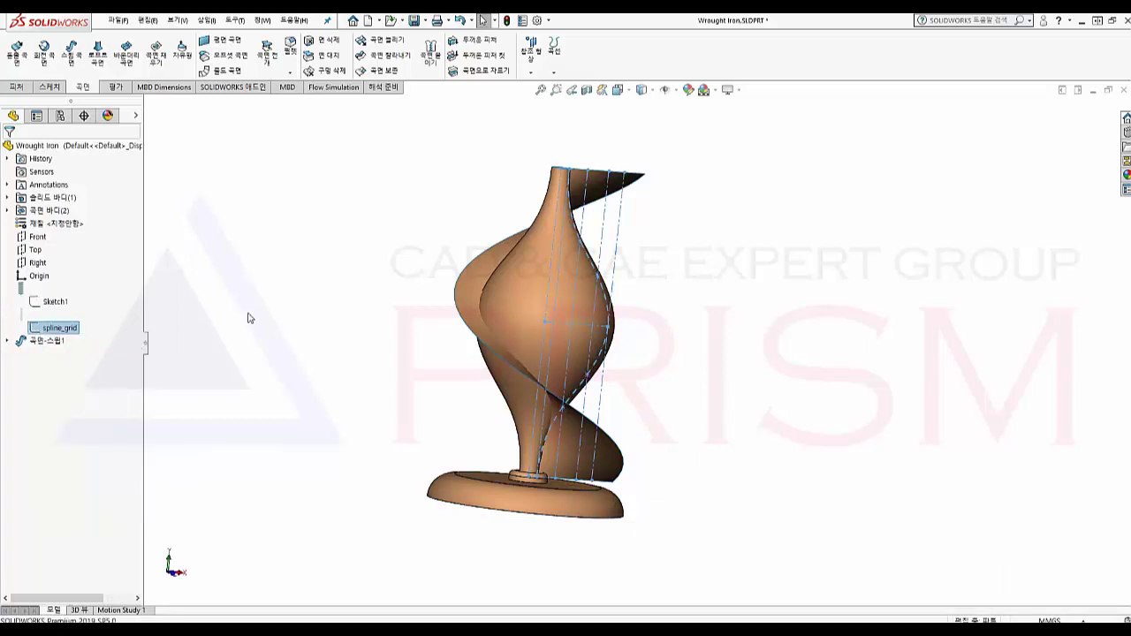
pyautogui.moveTo(378, 313); pyautogui.dragTo(313, 309, button='middle')
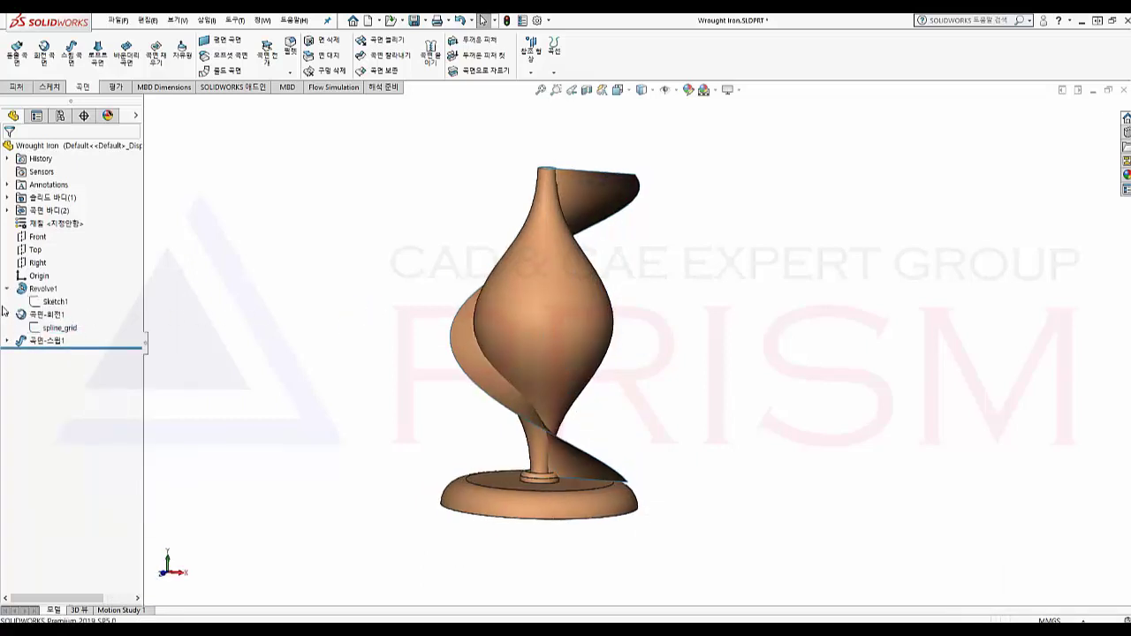
pyautogui.click(7, 316)
pyautogui.click(7, 288)
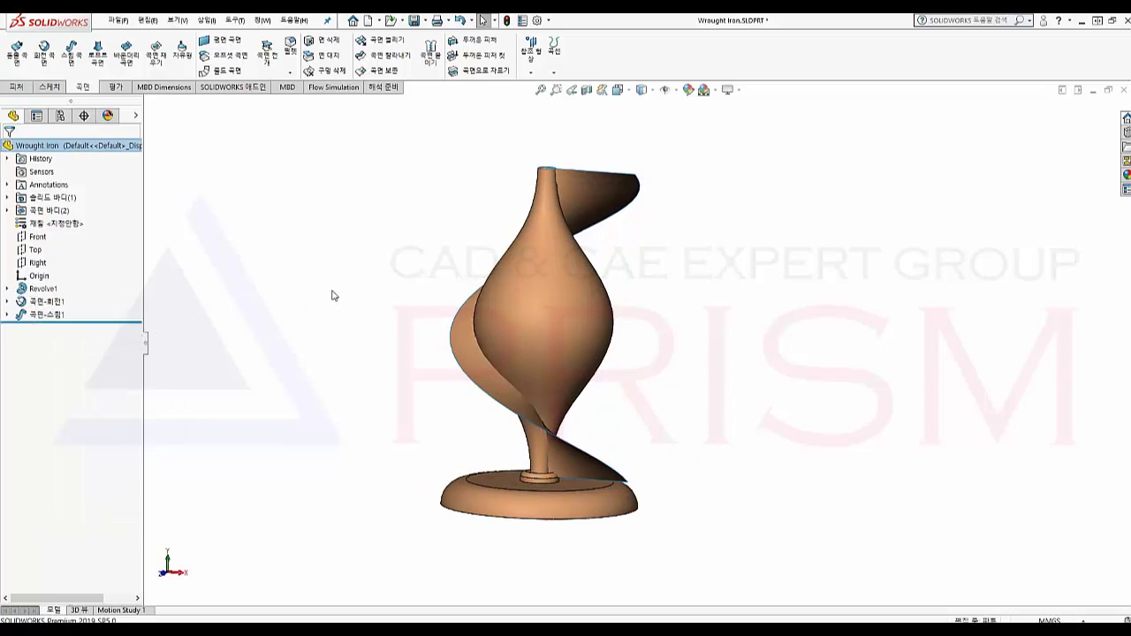
pyautogui.moveTo(393, 283)
pyautogui.mouseDown(button='middle')
pyautogui.moveTo(344, 283)
pyautogui.moveTo(386, 267)
pyautogui.mouseUp(button='middle')
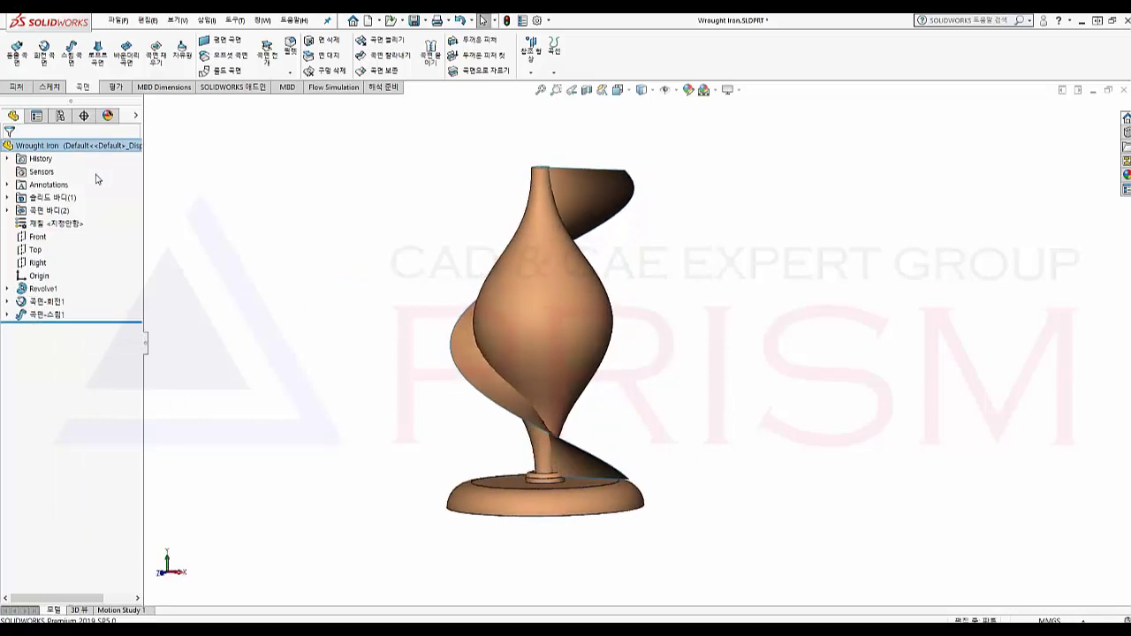
# Create an Intersection Curve of the vase and spiral surfaces in 3D스케치1, then exit the sketch.
pyautogui.click(49, 86)
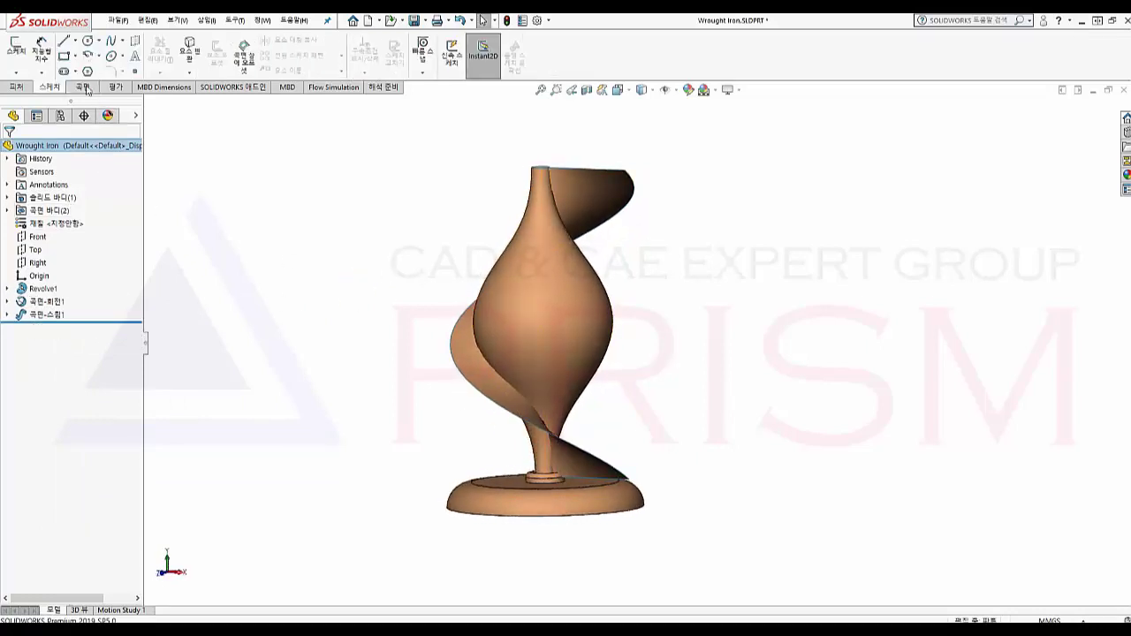
pyautogui.click(189, 72)
pyautogui.click(202, 87)
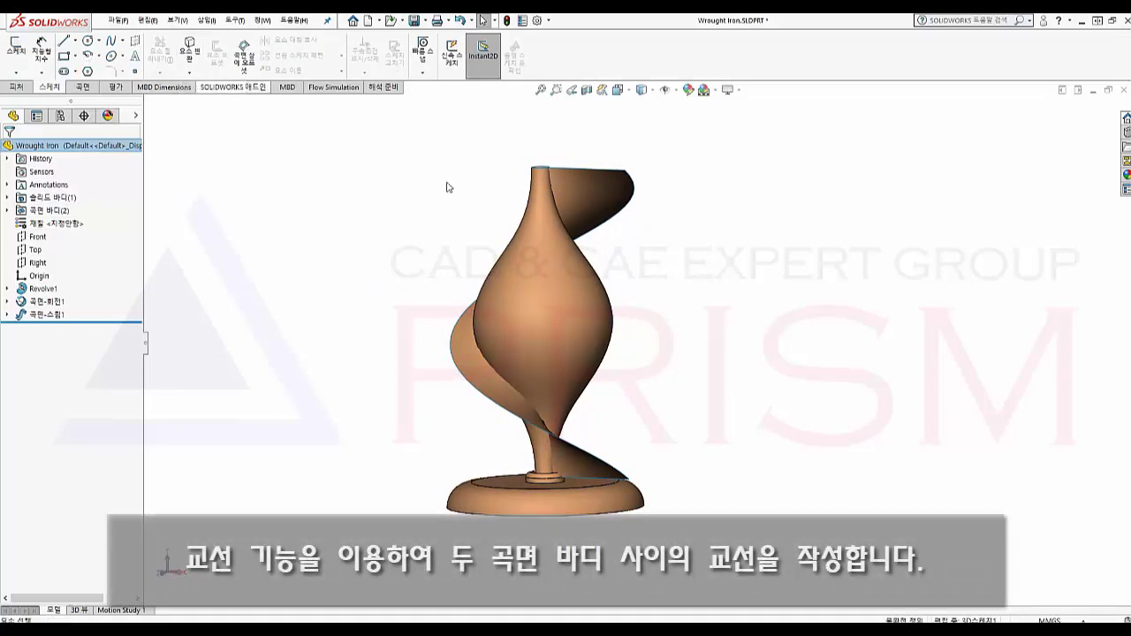
pyautogui.click(542, 298)
pyautogui.click(591, 209)
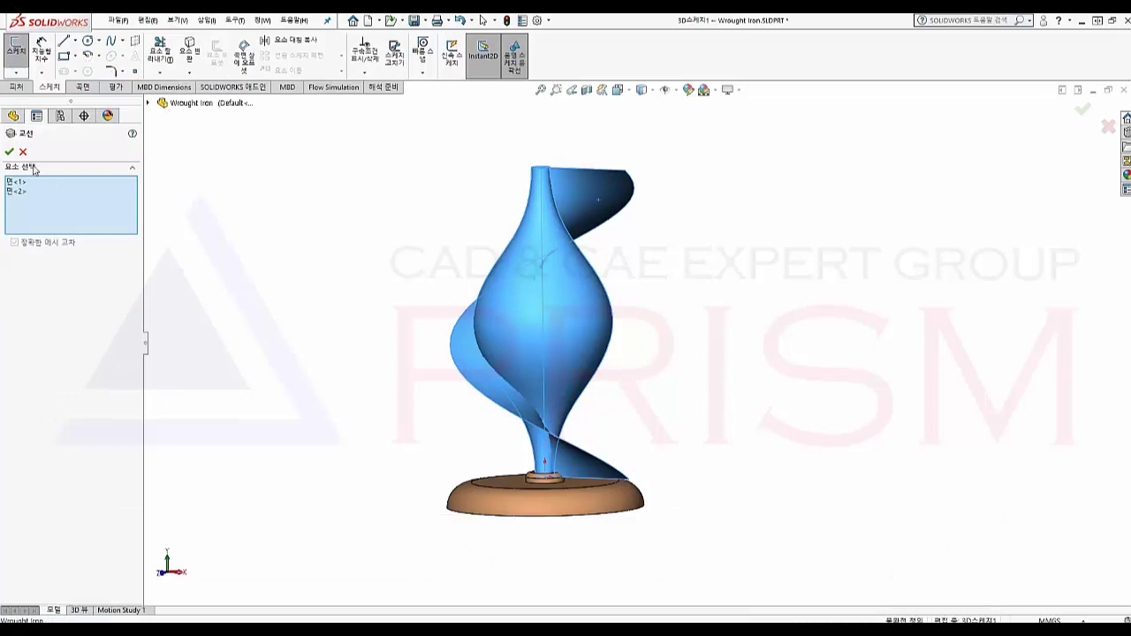
pyautogui.click(9, 152)
pyautogui.moveTo(312, 216)
pyautogui.mouseDown(button='middle')
pyautogui.moveTo(550, 197)
pyautogui.moveTo(639, 204)
pyautogui.moveTo(1096, 103)
pyautogui.mouseUp(button='middle')
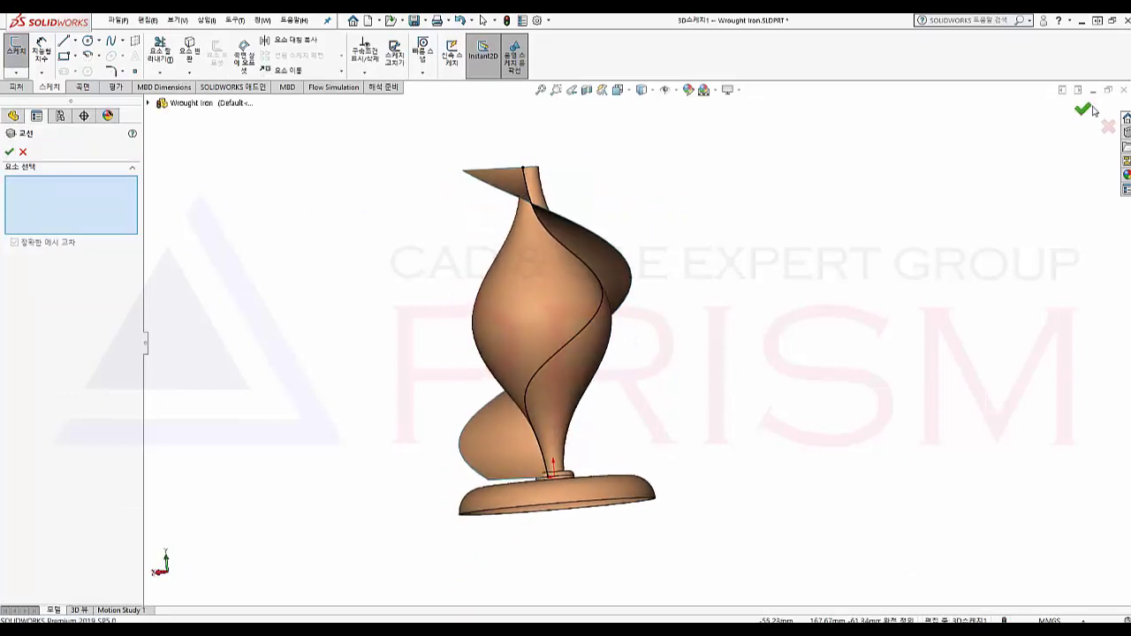
pyautogui.click(1086, 108)
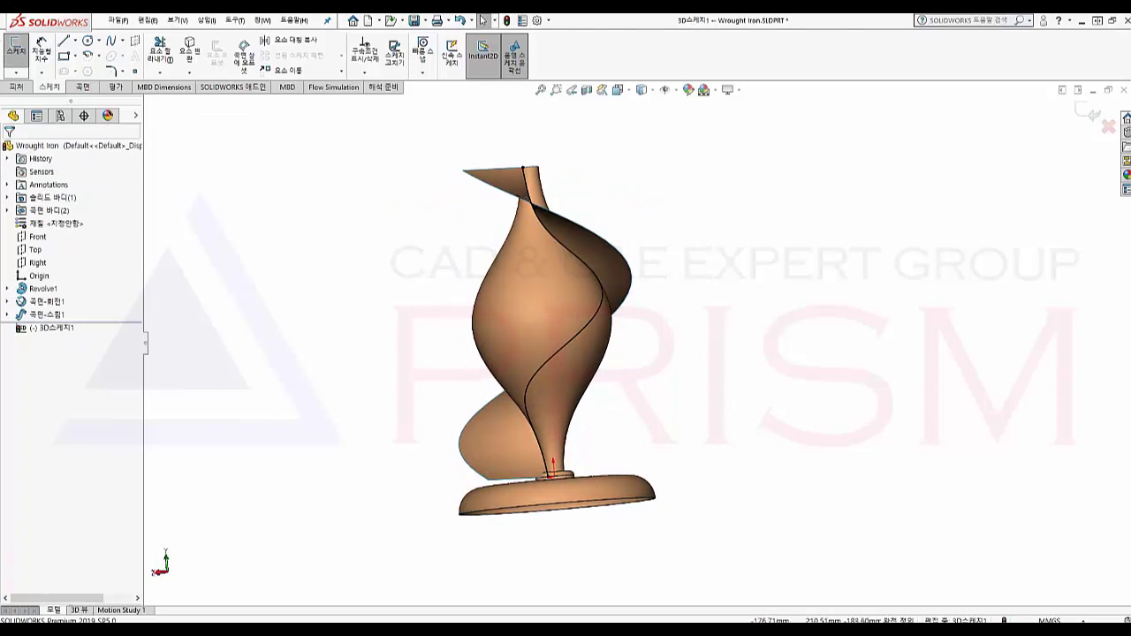
pyautogui.click(1086, 113)
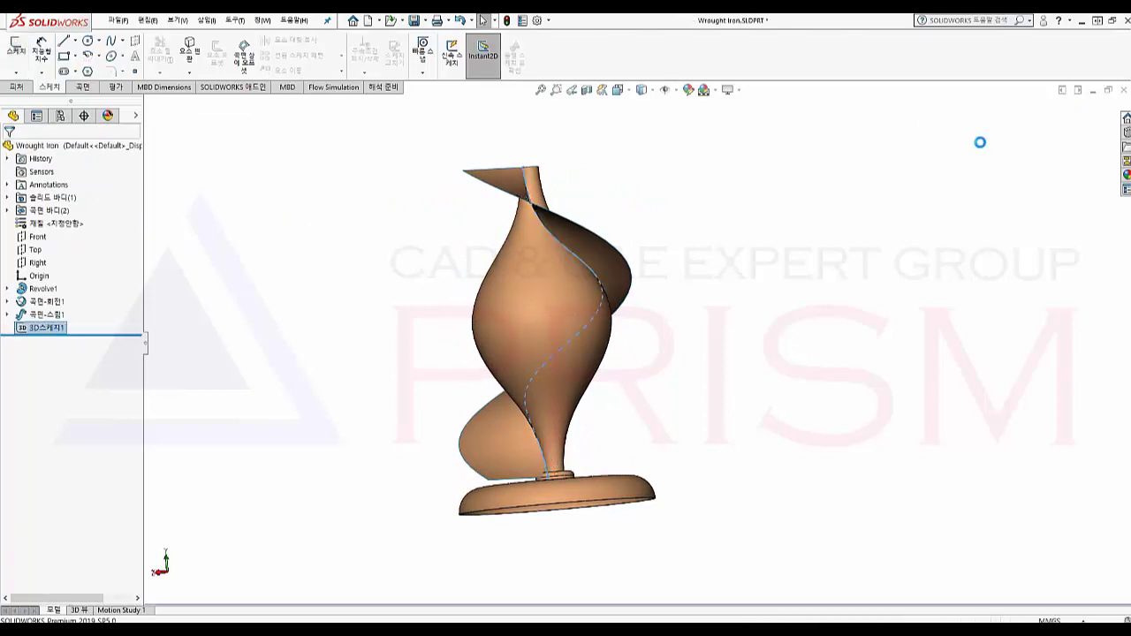
# Hide the revolved and sweep surface bodies, leaving only the 3D스케치1 curve and base visible.
pyautogui.moveTo(432, 380)
pyautogui.mouseDown(button='middle')
pyautogui.moveTo(401, 371)
pyautogui.moveTo(394, 445)
pyautogui.moveTo(258, 430)
pyautogui.mouseUp(button='middle')
pyautogui.click(7, 210)
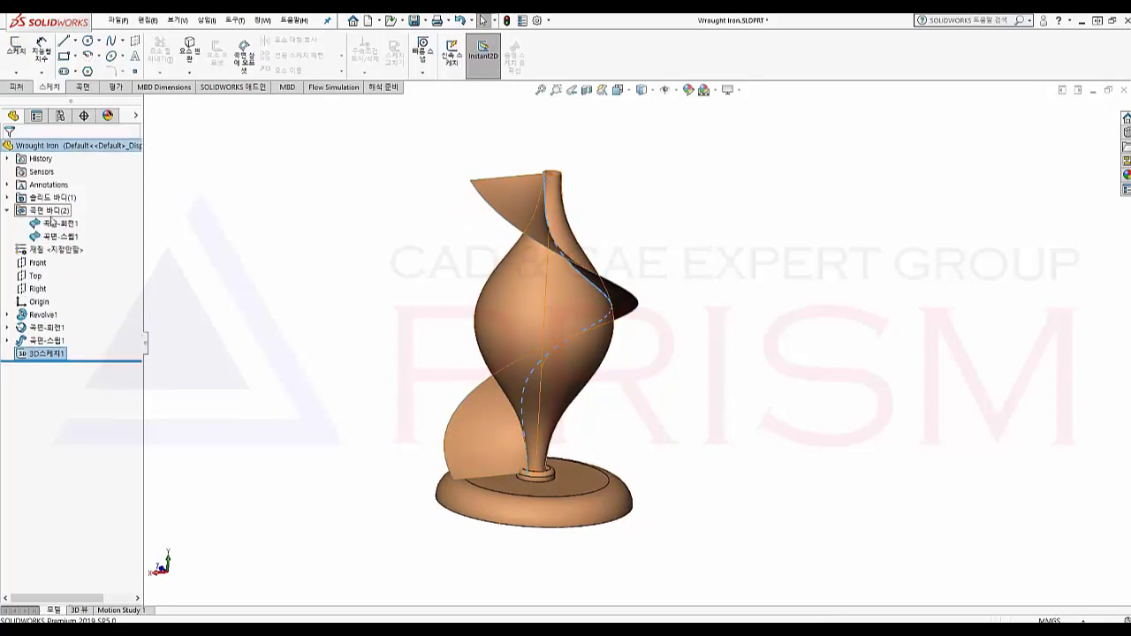
pyautogui.click(54, 224)
pyautogui.keyDown('shift'); pyautogui.click(57, 237); pyautogui.keyUp('shift')
pyautogui.rightClick(57, 237)
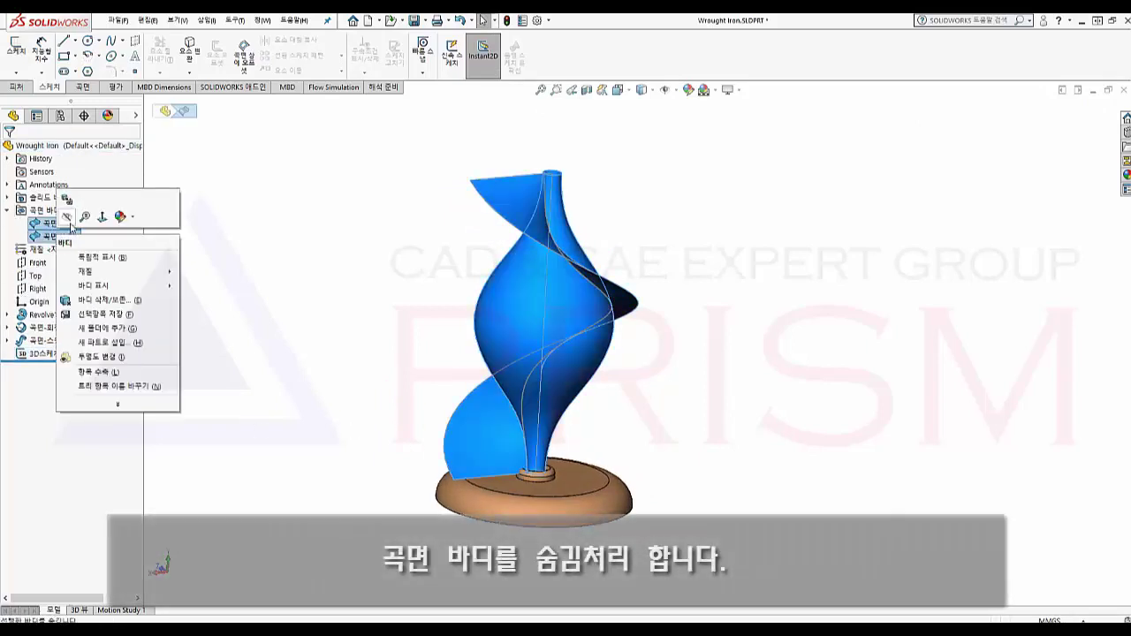
pyautogui.click(73, 224)
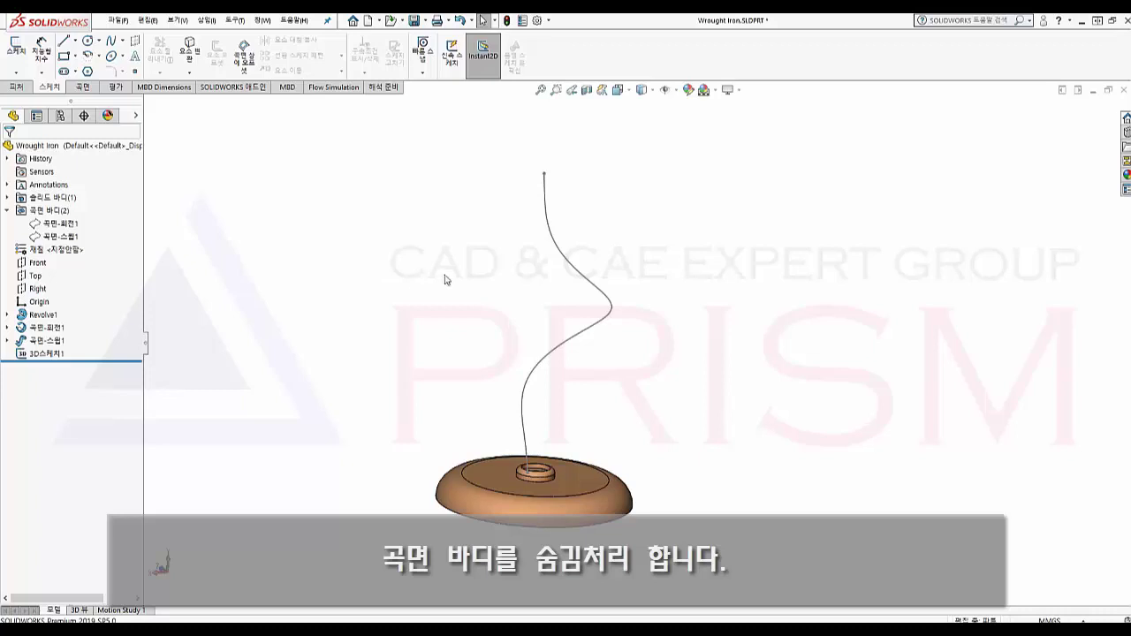
pyautogui.moveTo(444, 279)
pyautogui.mouseDown(button='middle')
pyautogui.moveTo(504, 244)
pyautogui.moveTo(551, 242)
pyautogui.moveTo(477, 242)
pyautogui.moveTo(347, 281)
pyautogui.mouseUp(button='middle')
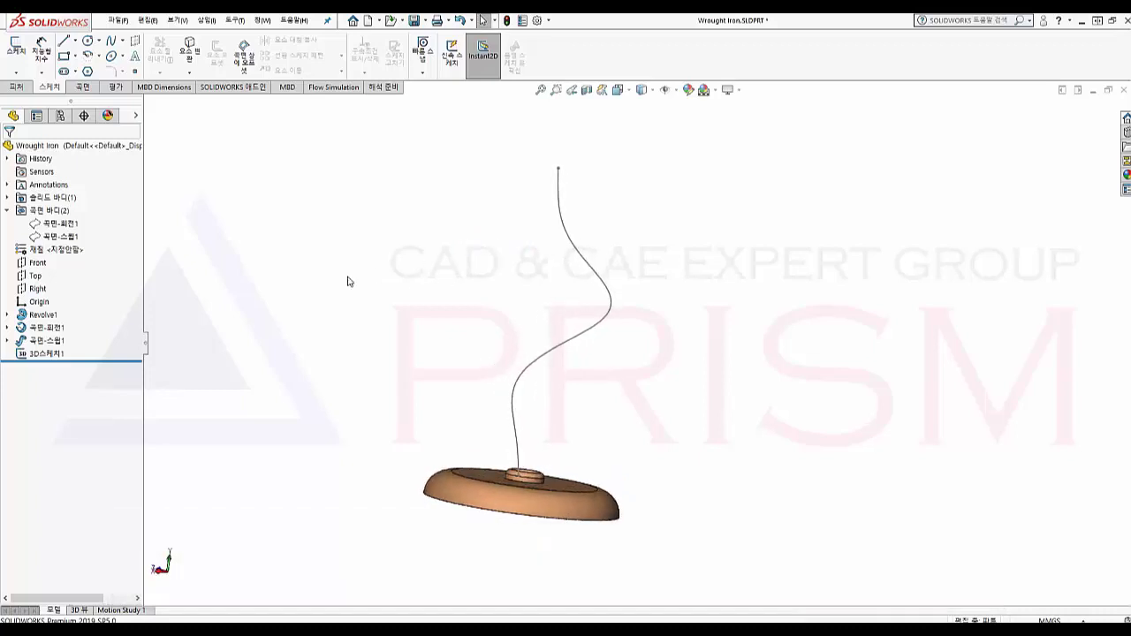
# Sweep a 6 mm circular profile along 3D스케치1 to create the solid rod 스윕1.
pyautogui.click(80, 86)
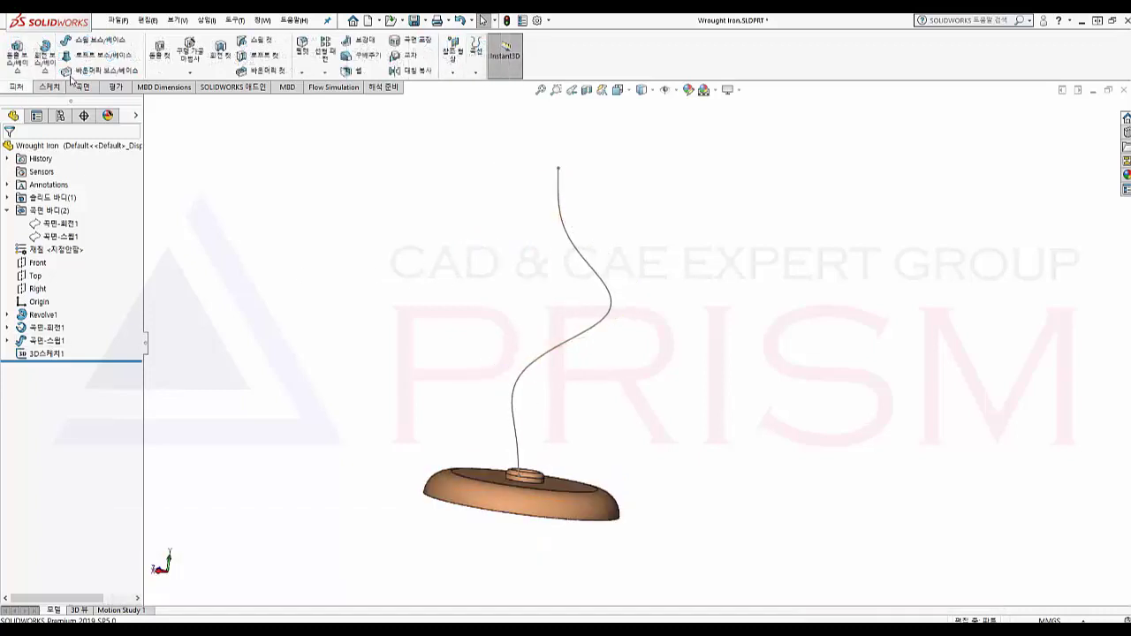
pyautogui.click(42, 354)
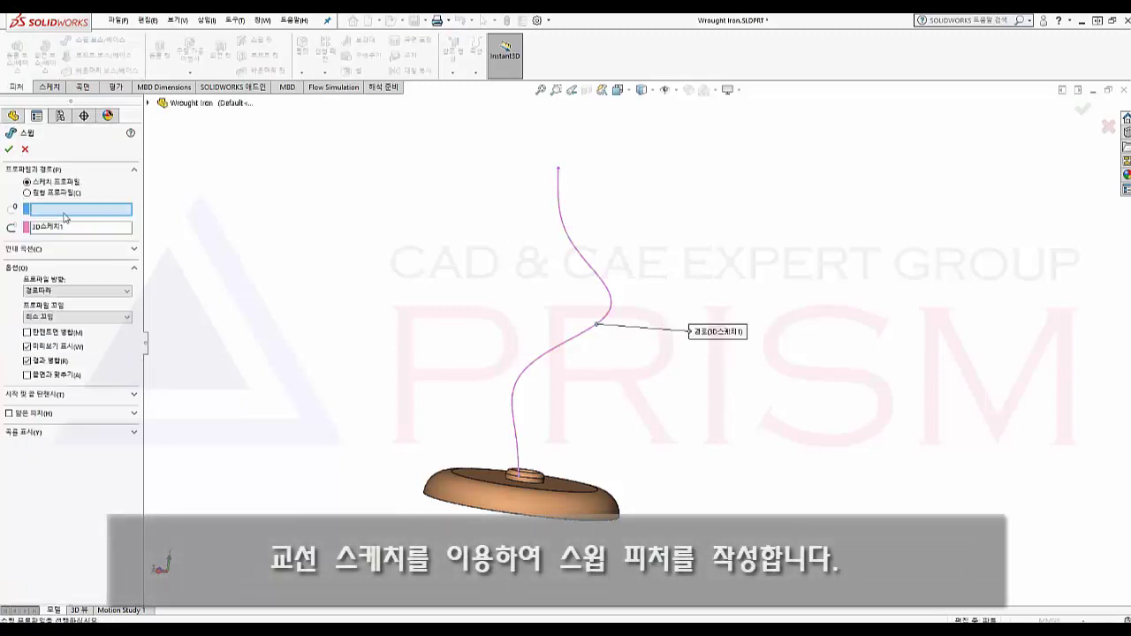
pyautogui.click(51, 194)
pyautogui.click(67, 226)
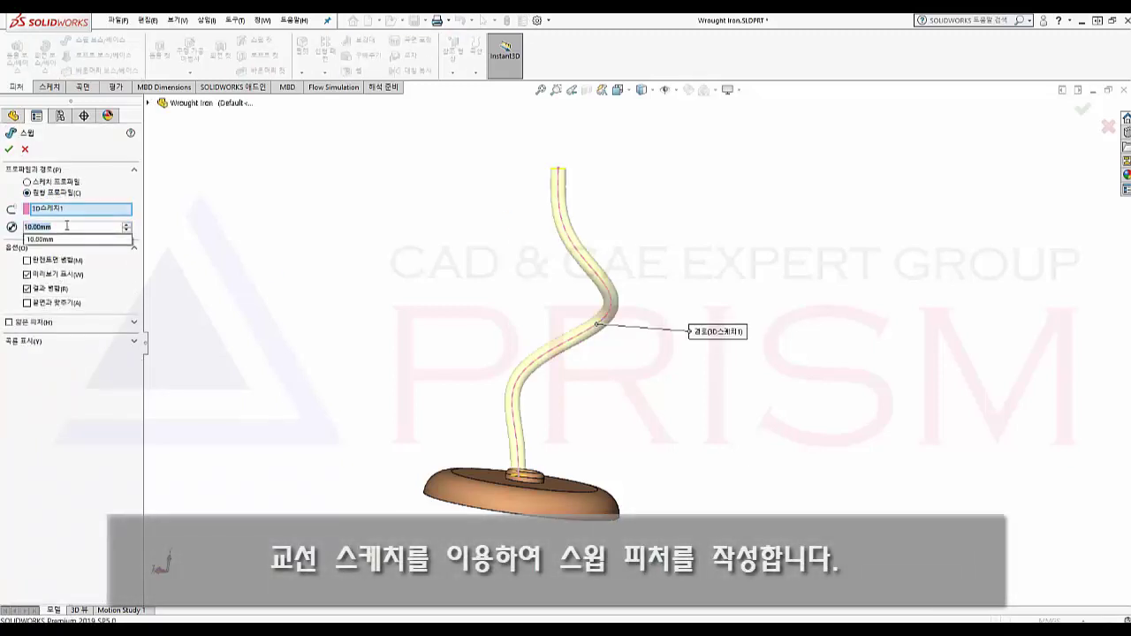
pyautogui.write('6')
pyautogui.press('Return')
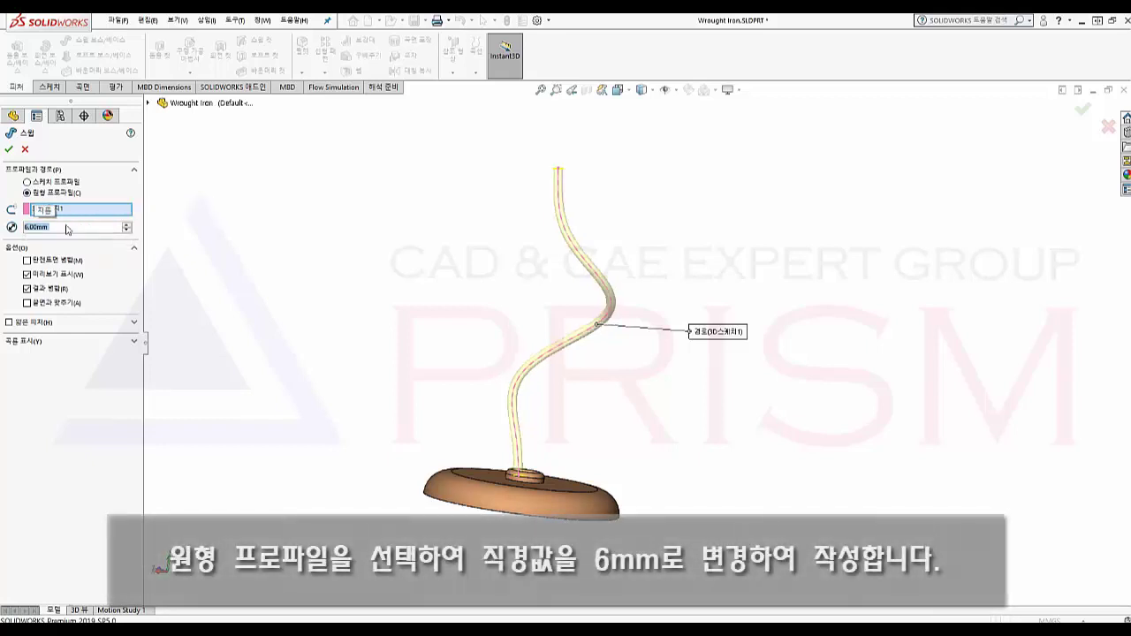
pyautogui.click(9, 149)
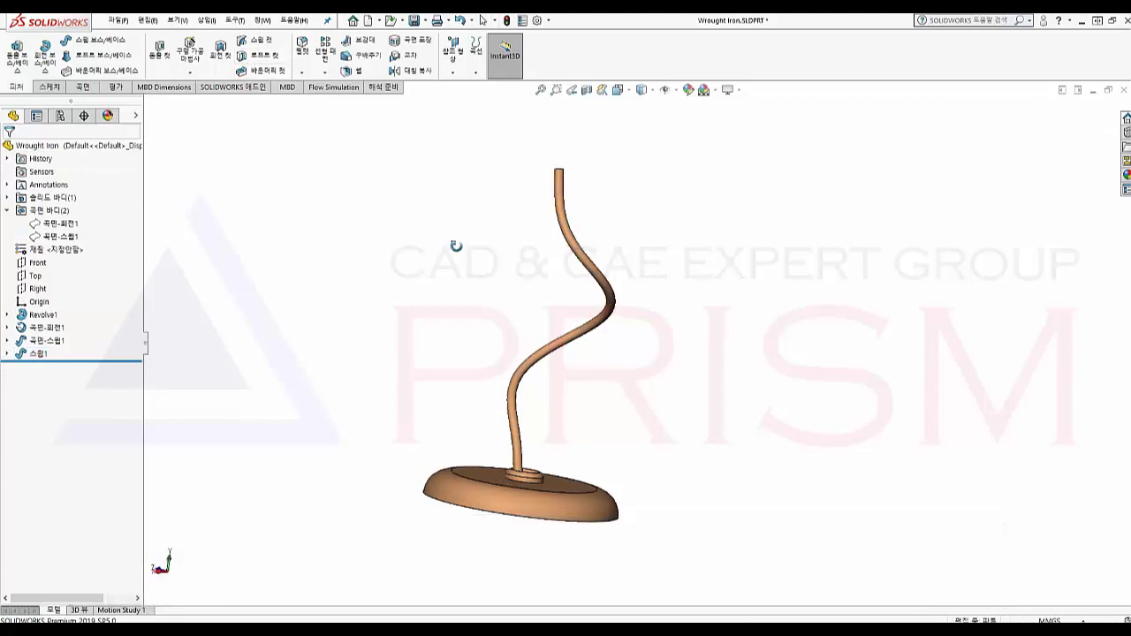
pyautogui.hotkey('ctrl', '7')
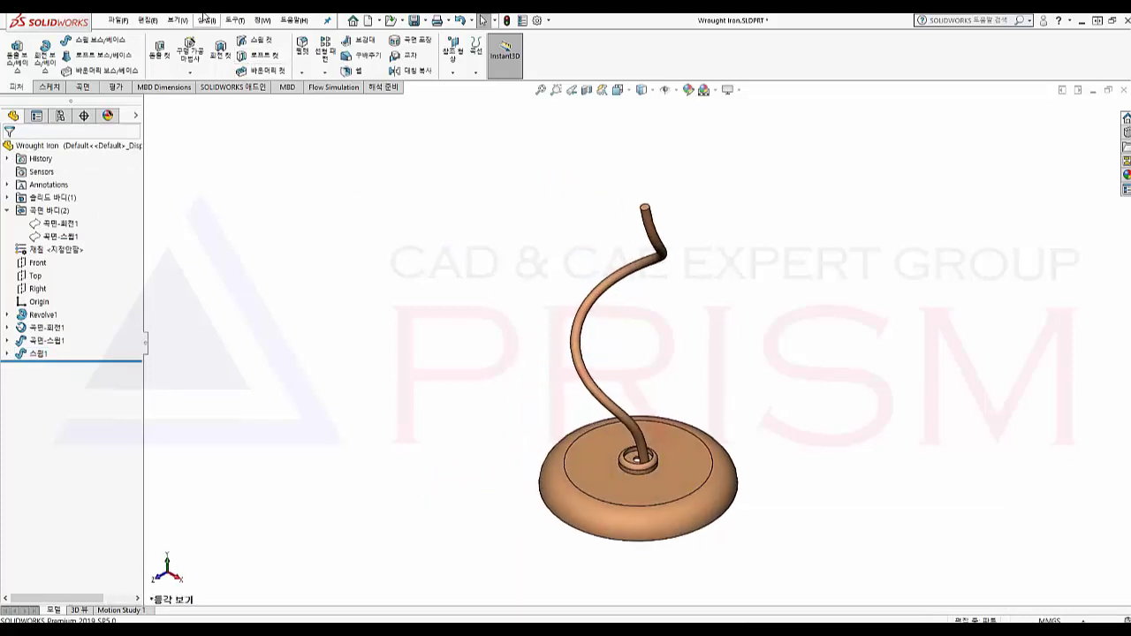
# Circular-pattern 스윕1 into six instances over 360° about the base's central ring edge.
pyautogui.click(325, 76)
pyautogui.click(353, 101)
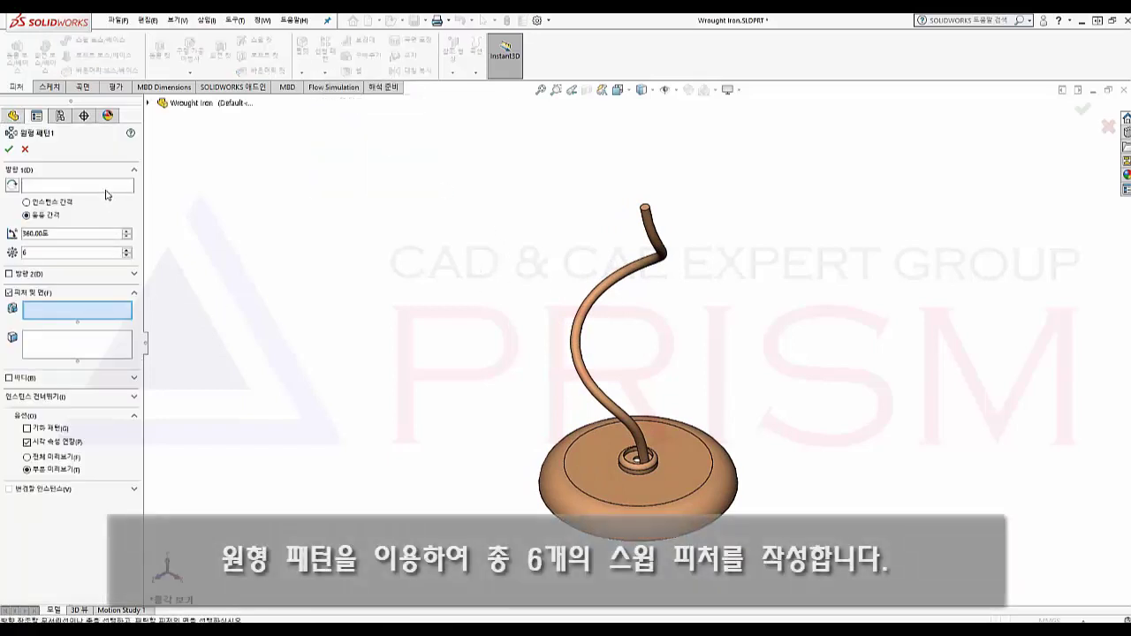
pyautogui.click(106, 189)
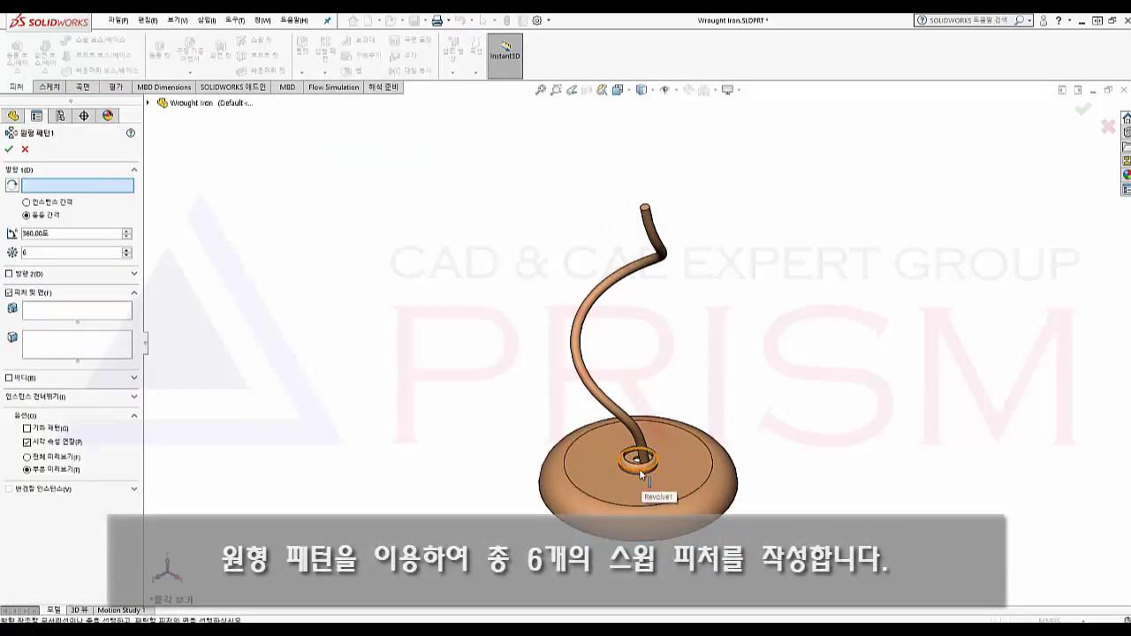
pyautogui.scroll(-2, 639, 472)
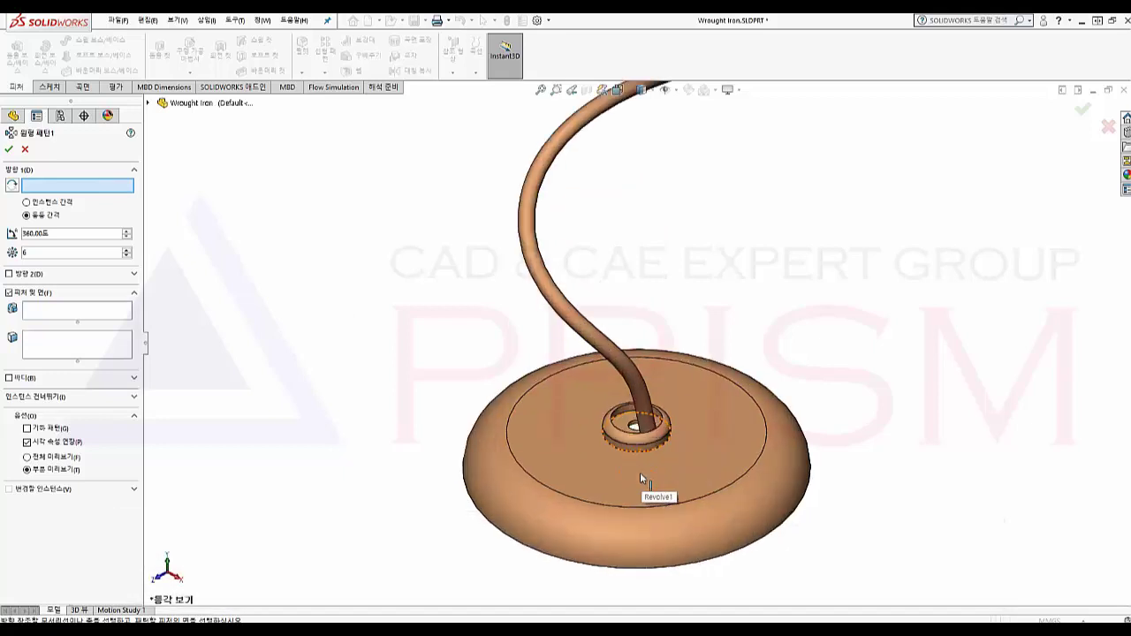
pyautogui.scroll(-3, 639, 471)
pyautogui.click(640, 405)
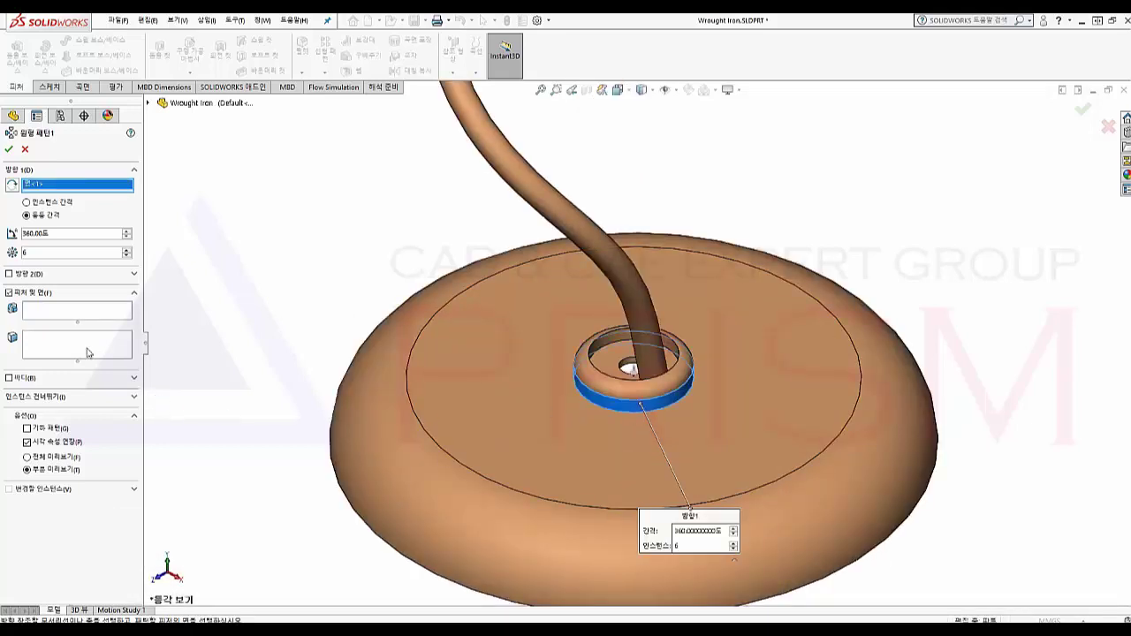
pyautogui.click(78, 316)
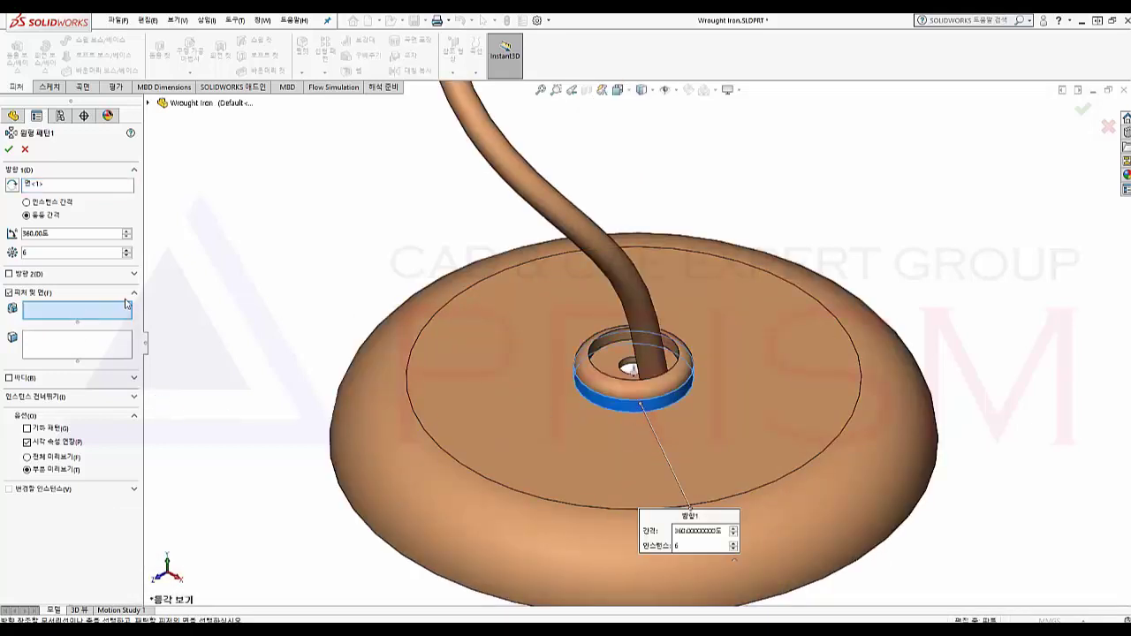
pyautogui.click(581, 227)
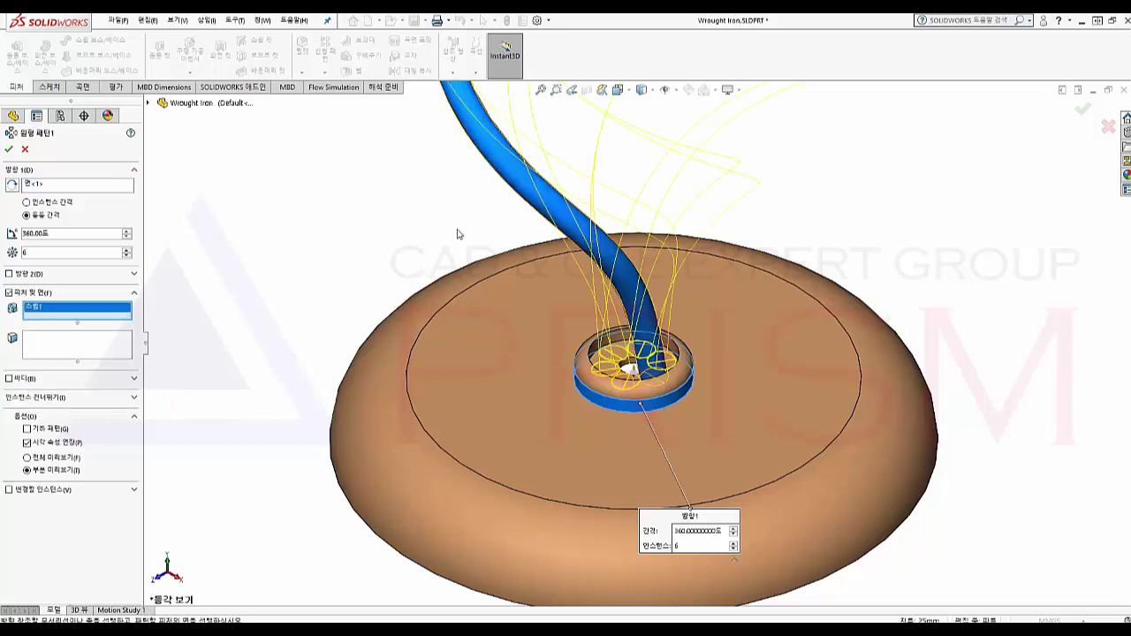
pyautogui.press('f')
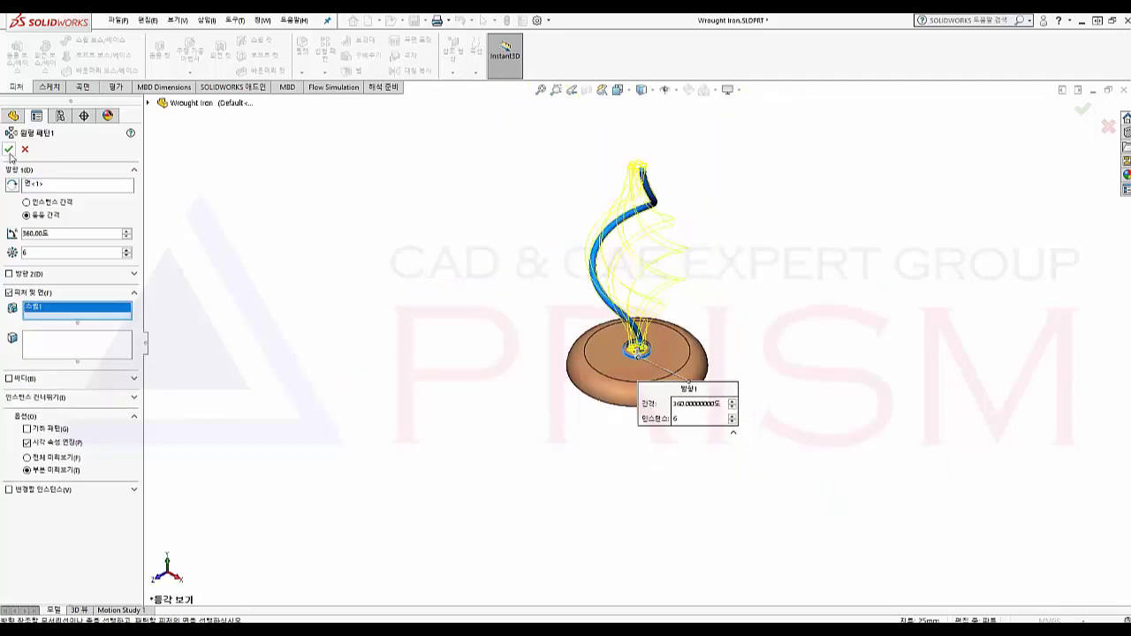
pyautogui.press('Return')
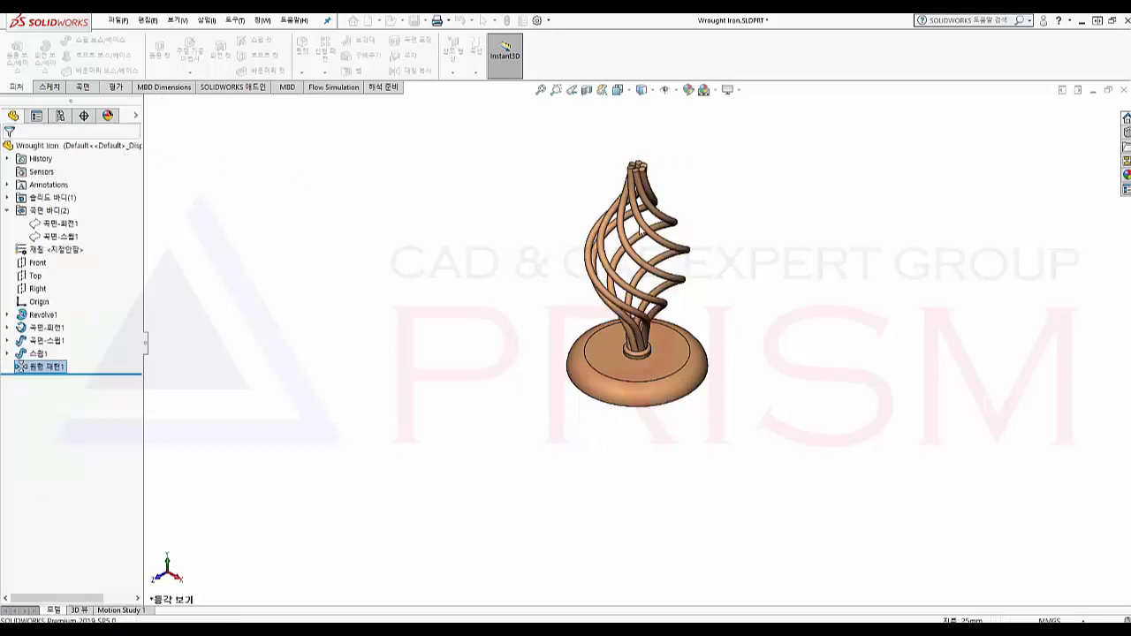
pyautogui.press('f')
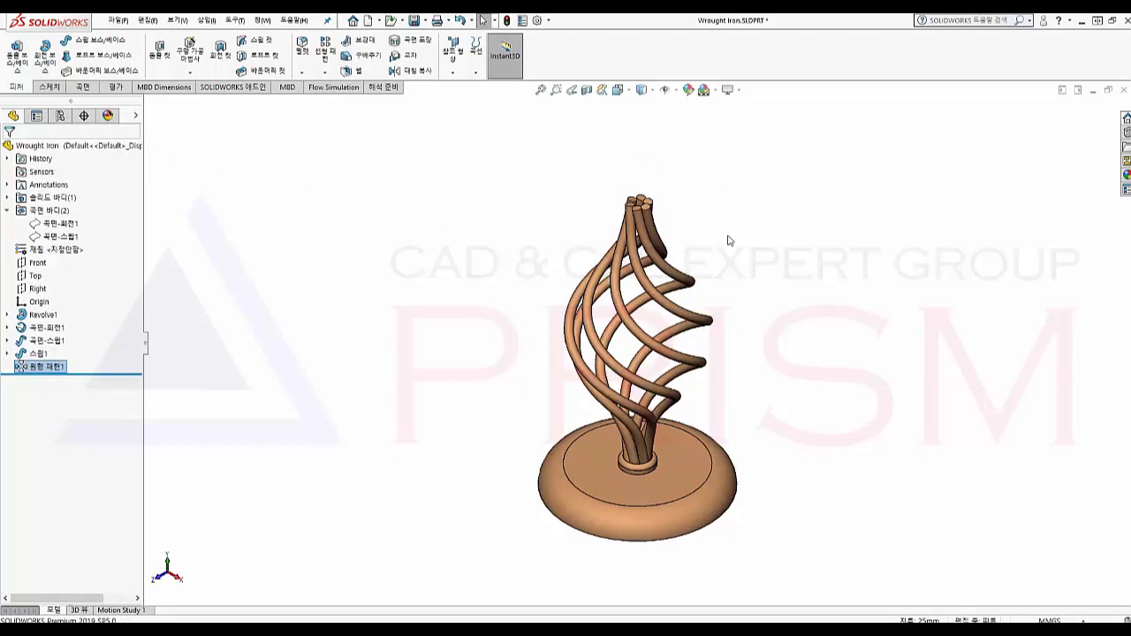
pyautogui.click(726, 249)
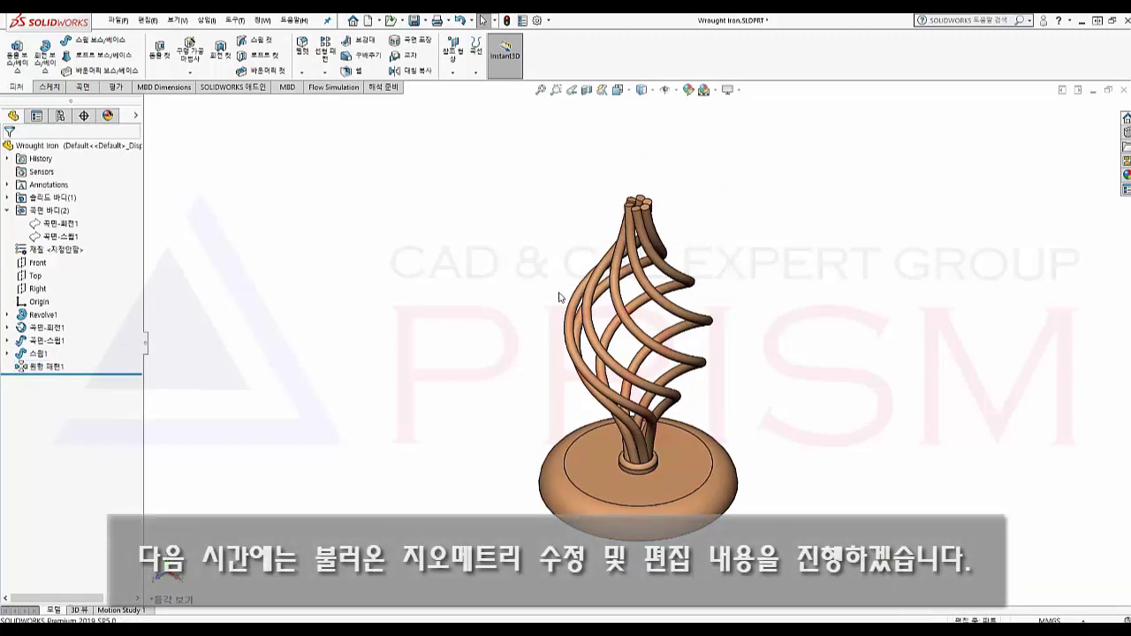